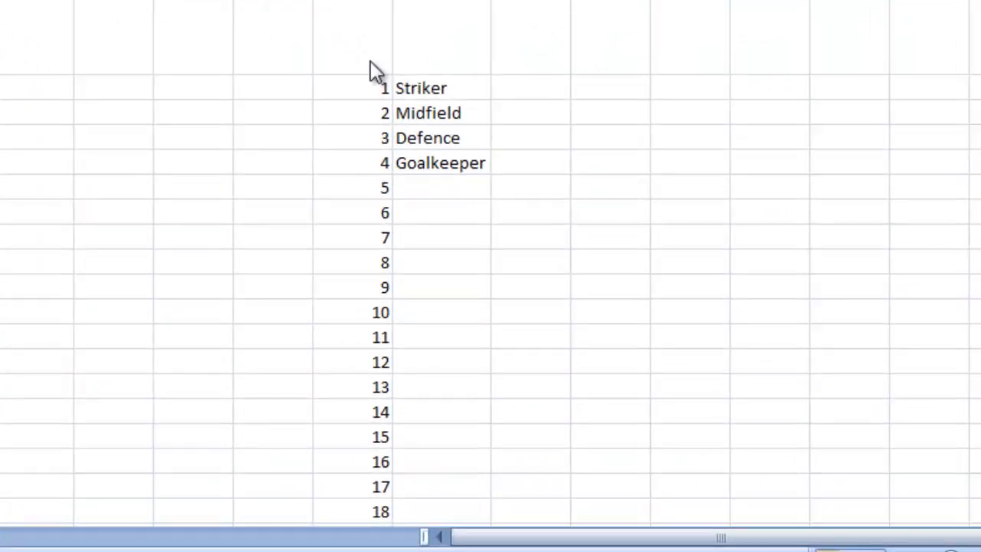
- Enter the label Total in L27, beside the number 20 at the end of the list
{"action": "left_click", "coordinate": [370, 61]}
{"action": "scroll", "coordinate": [370, 61], "scroll_direction": "down", "scroll_amount": 3}
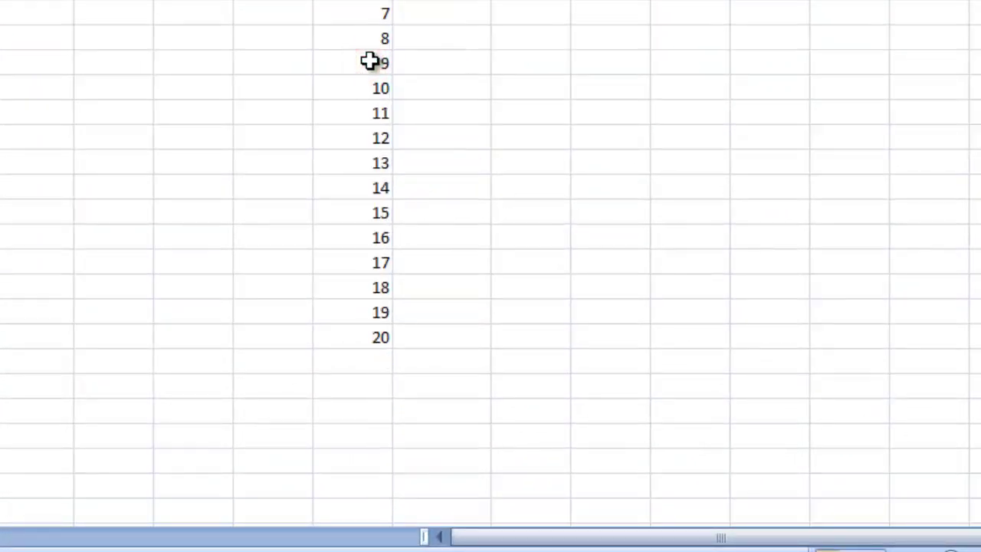
{"action": "scroll", "coordinate": [368, 38], "scroll_direction": "up", "scroll_amount": 2}
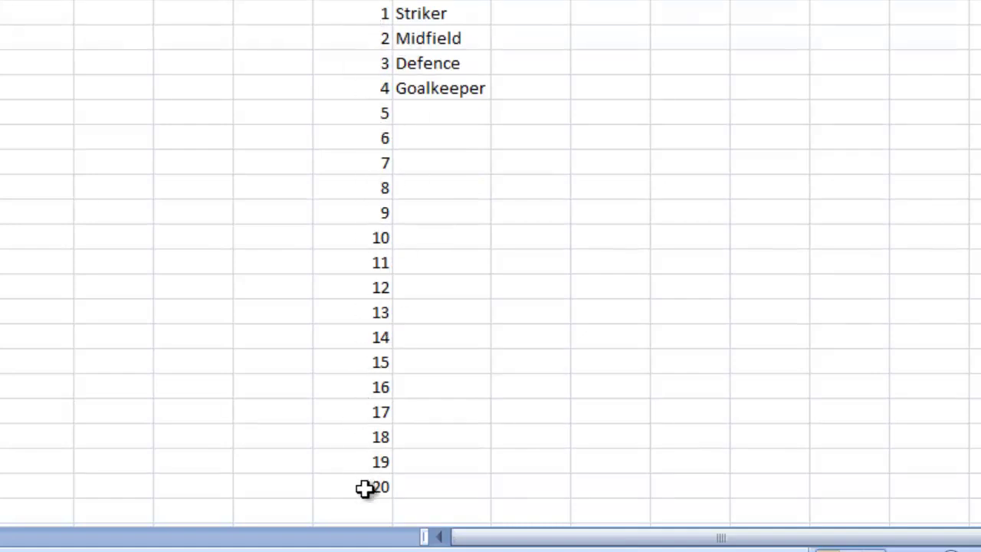
{"action": "left_click", "coordinate": [449, 484]}
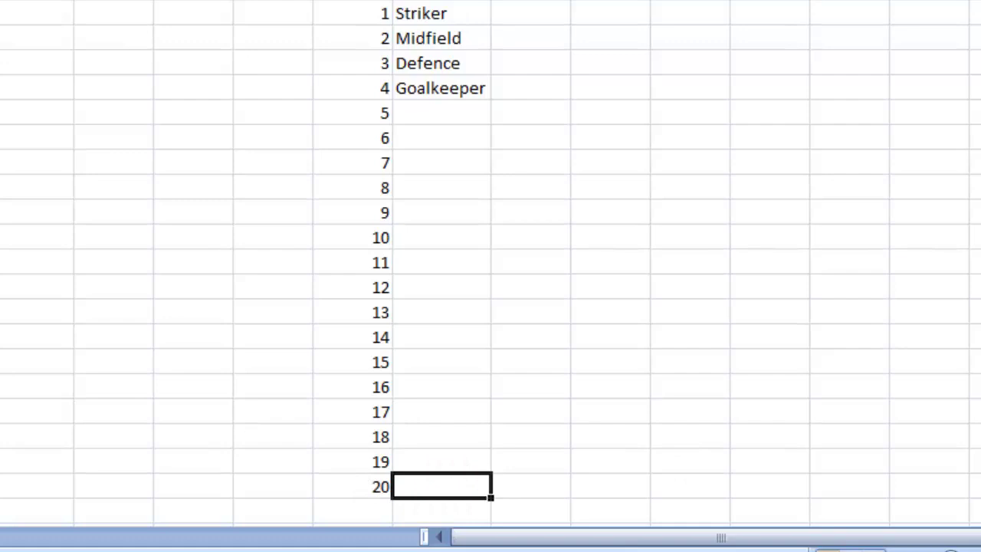
{"action": "type", "text": "Total"}
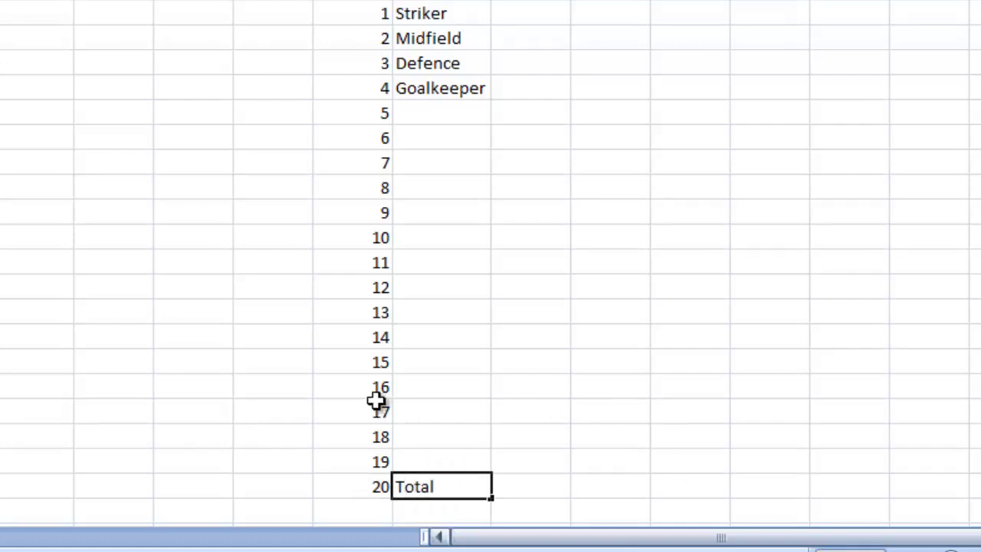
{"action": "left_click", "coordinate": [536, 487]}
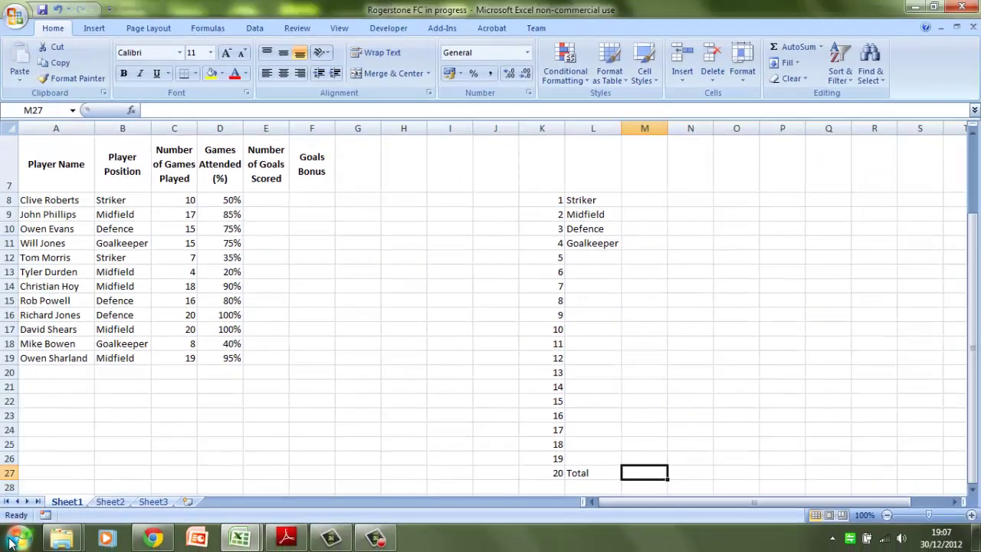
- Open the Windows Calculator and place it beside the list of numbers
{"action": "left_click", "coordinate": [10, 542]}
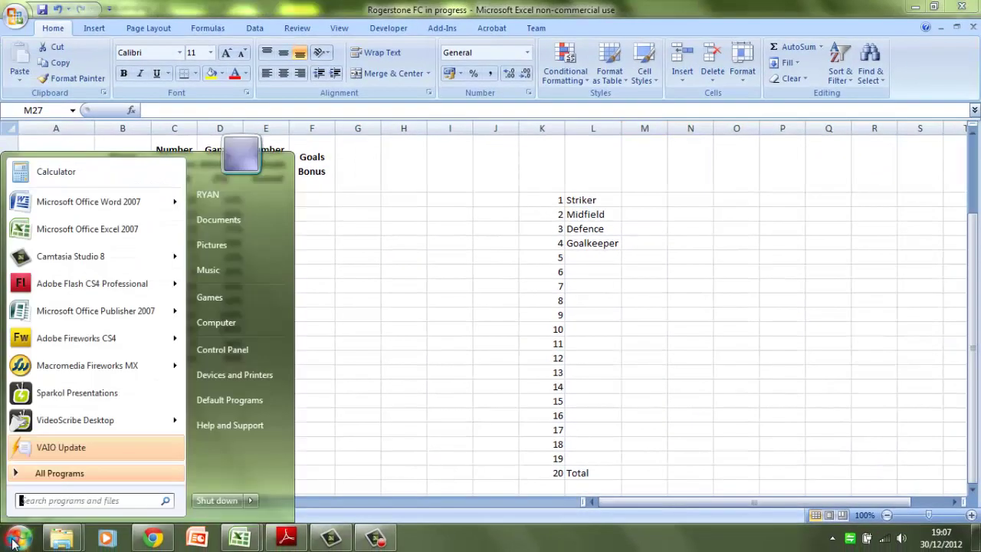
{"action": "left_click", "coordinate": [56, 167]}
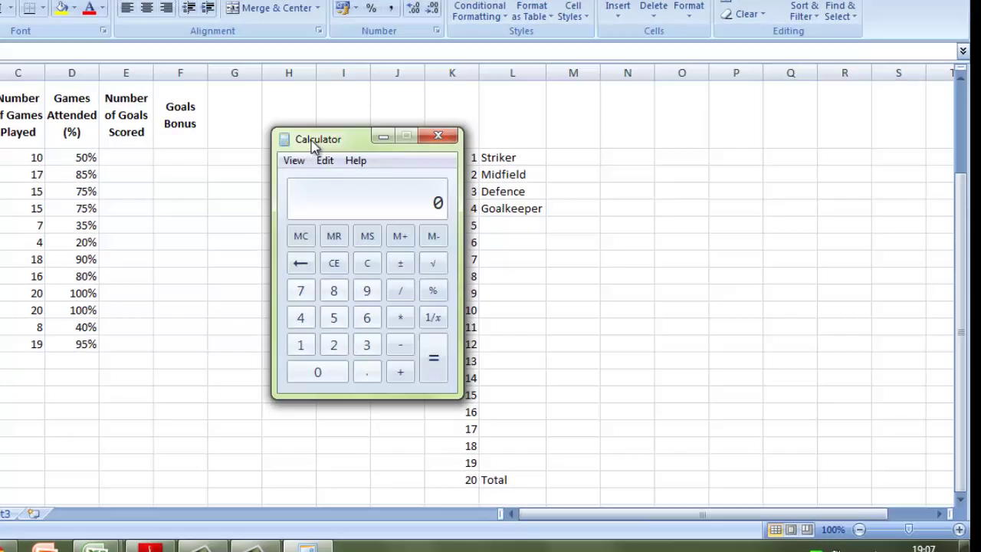
{"action": "left_click_drag", "start_coordinate": [425, 185], "coordinate": [699, 193]}
{"action": "left_click_drag", "start_coordinate": [532, 70], "coordinate": [550, 64]}
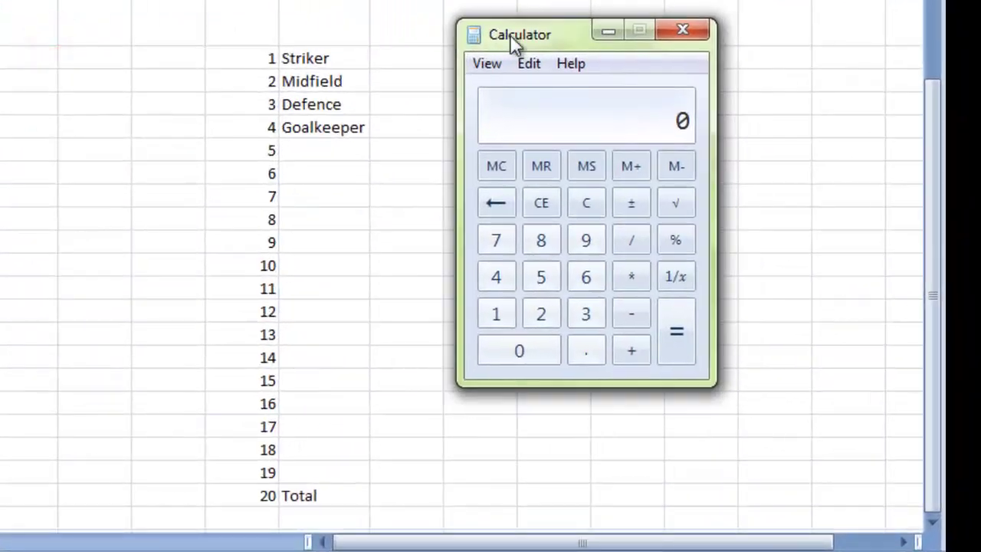
- Add 1 + 2 + 3 + 4 + 5 by hand in the Calculator, and close it
{"action": "left_click", "coordinate": [495, 306]}
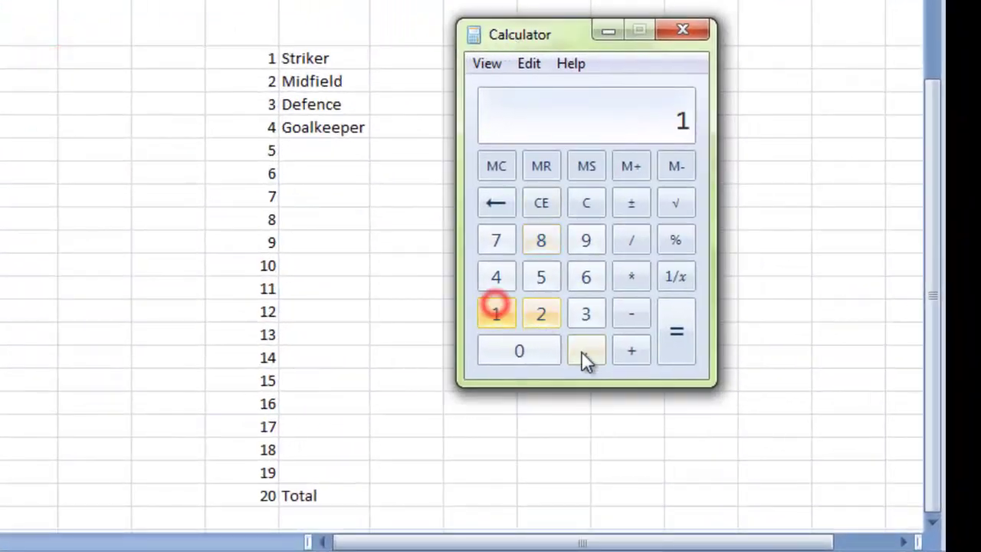
{"action": "left_click", "coordinate": [636, 349]}
{"action": "left_click", "coordinate": [549, 313]}
{"action": "left_click", "coordinate": [634, 349]}
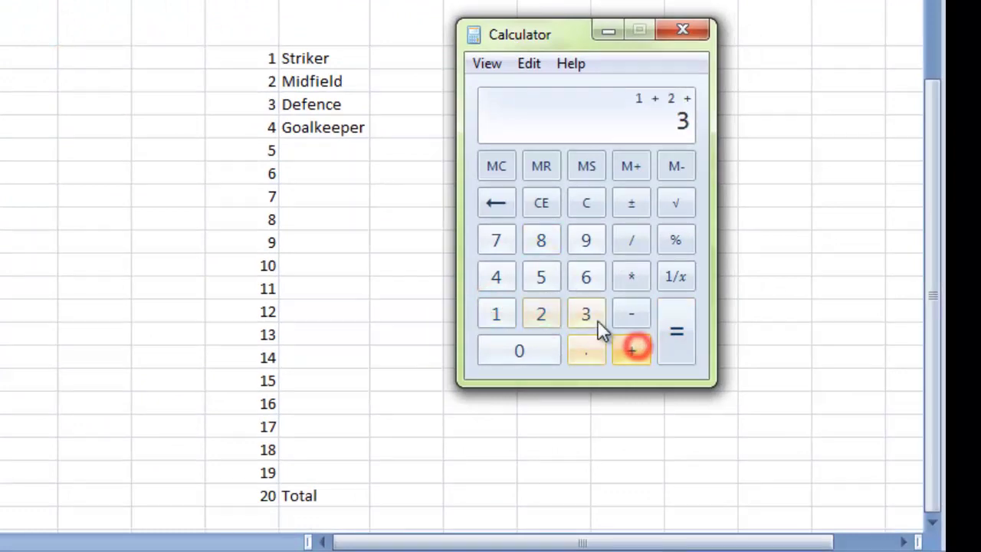
{"action": "left_click", "coordinate": [590, 314]}
{"action": "left_click", "coordinate": [630, 351]}
{"action": "left_click", "coordinate": [495, 278]}
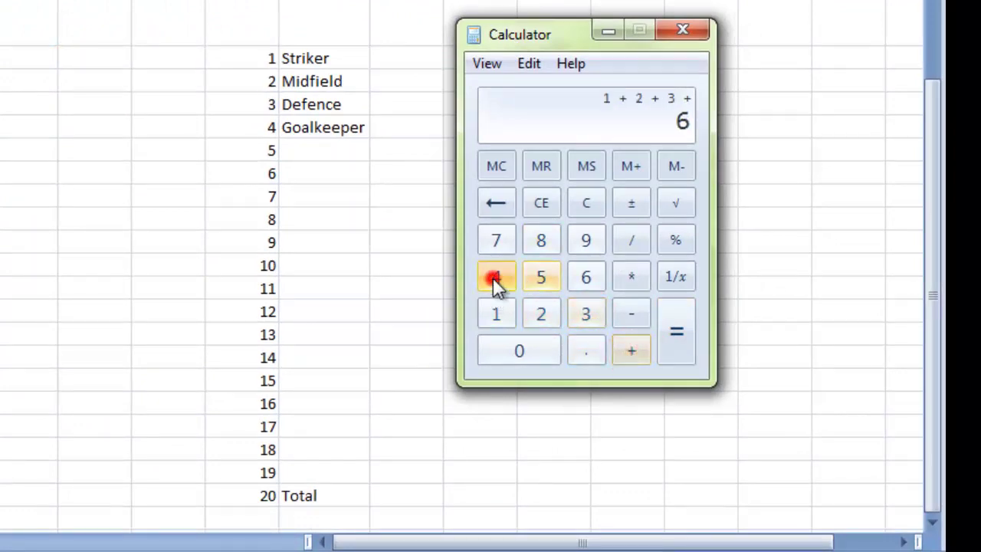
{"action": "left_click", "coordinate": [629, 349]}
{"action": "left_click", "coordinate": [541, 278]}
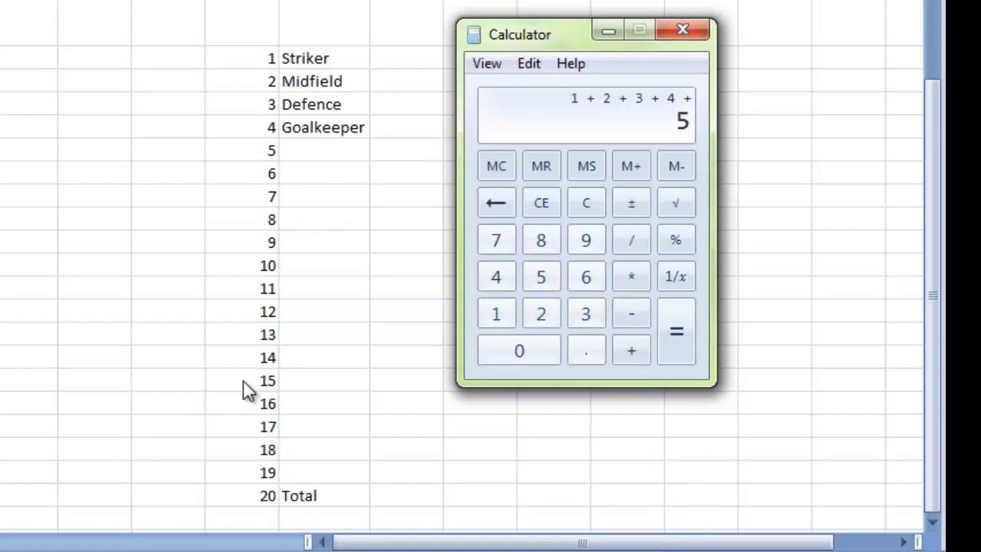
{"action": "left_click", "coordinate": [688, 29]}
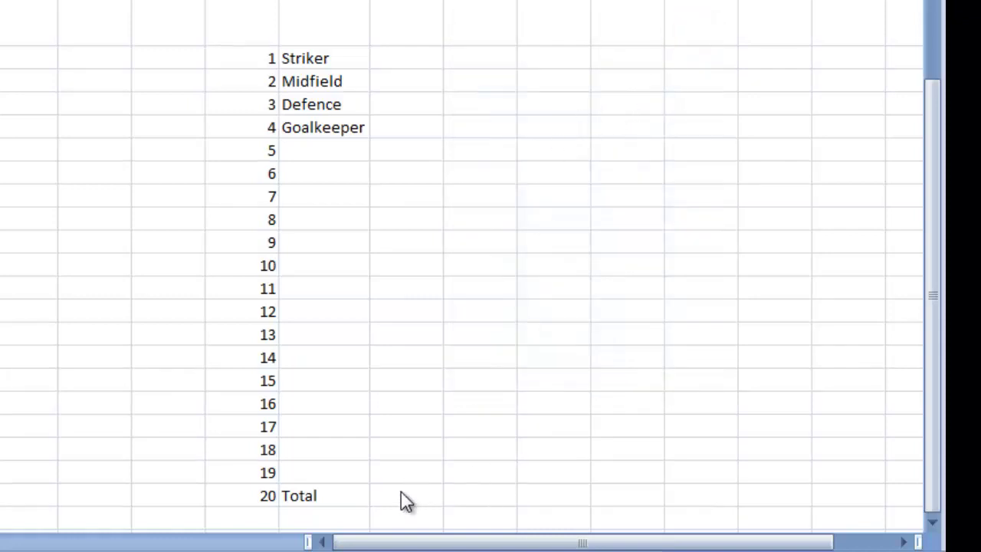
{"action": "left_click", "coordinate": [404, 494]}
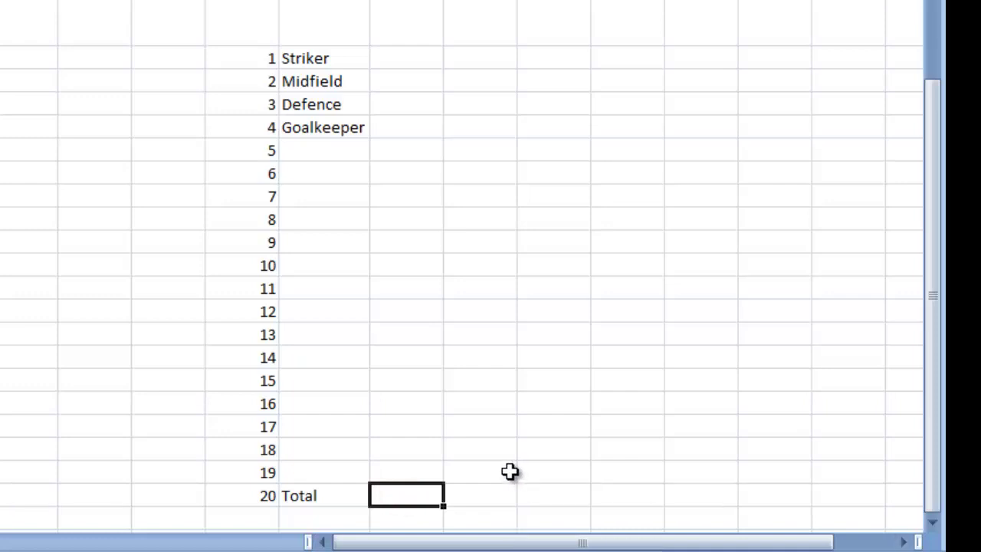
{"action": "type", "text": "="}
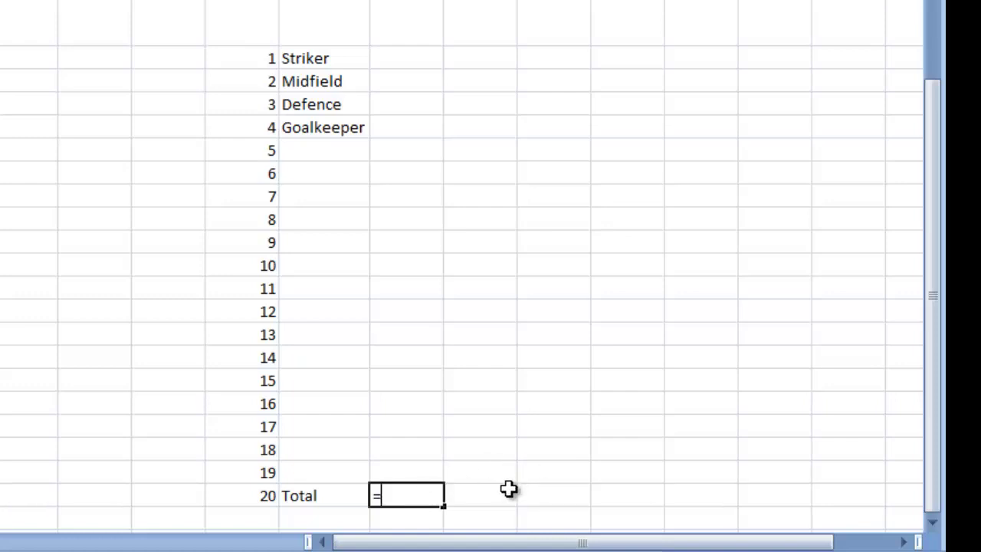
{"action": "key", "text": "Escape"}
{"action": "left_click", "coordinate": [510, 488]}
- Start a formula in M27, look through the suggested sum functions, and insert SUM
{"action": "left_click", "coordinate": [409, 494]}
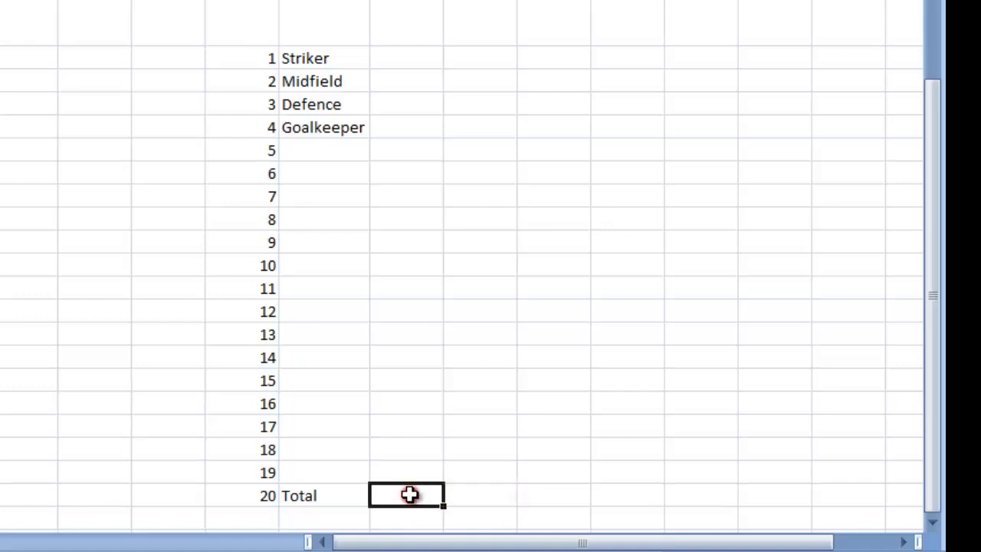
{"action": "type", "text": "=sum"}
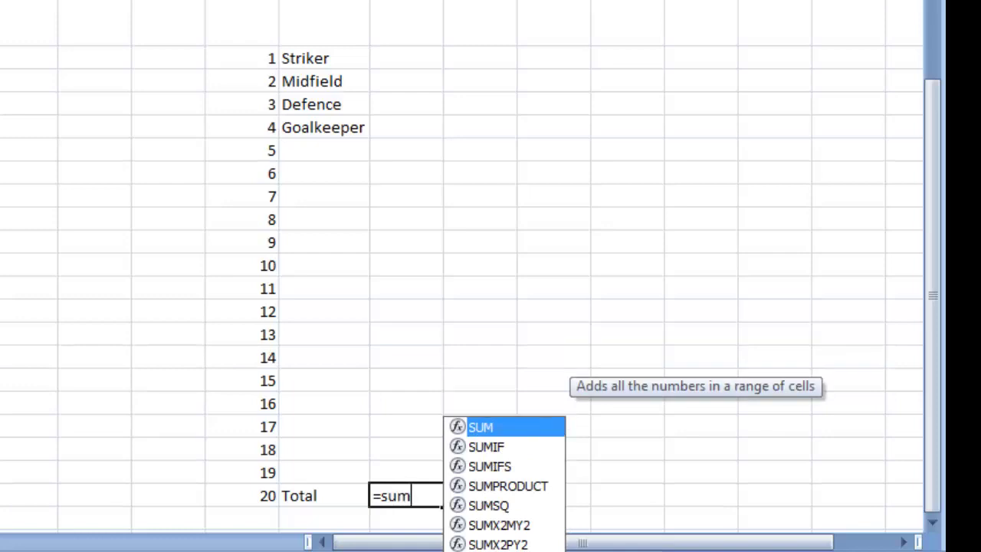
{"action": "left_click", "coordinate": [517, 429]}
{"action": "left_click", "coordinate": [516, 443]}
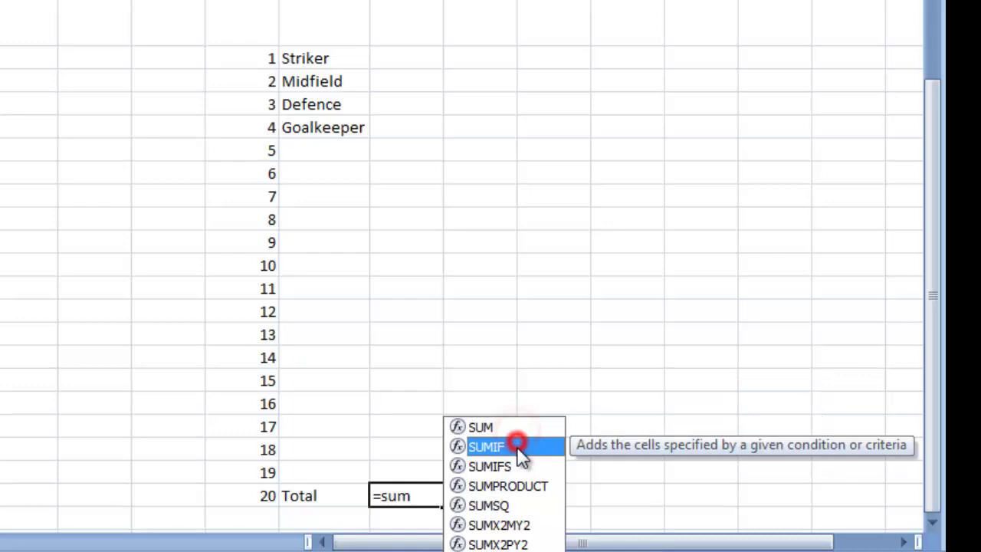
{"action": "left_click", "coordinate": [520, 463]}
{"action": "left_click", "coordinate": [518, 486]}
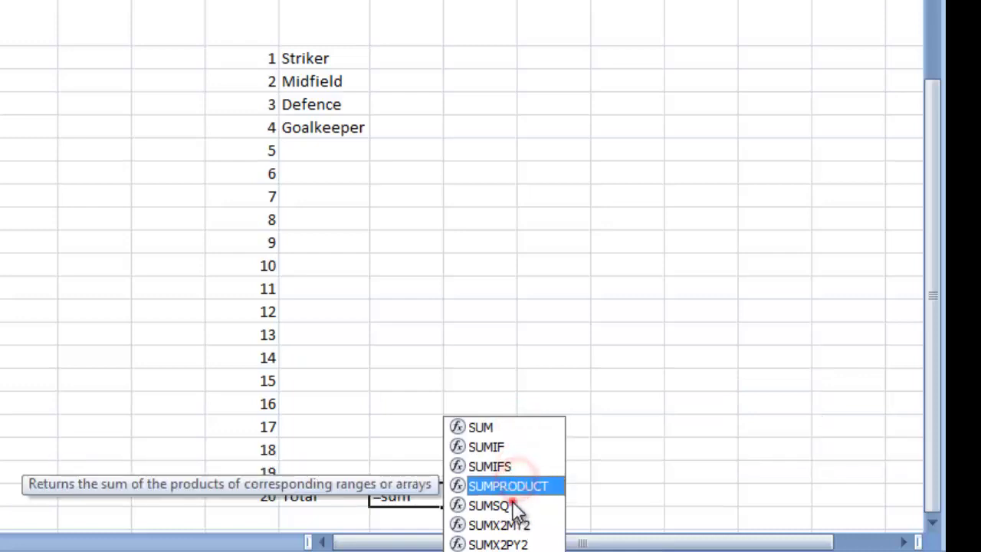
{"action": "left_click", "coordinate": [515, 505]}
{"action": "left_click", "coordinate": [517, 427]}
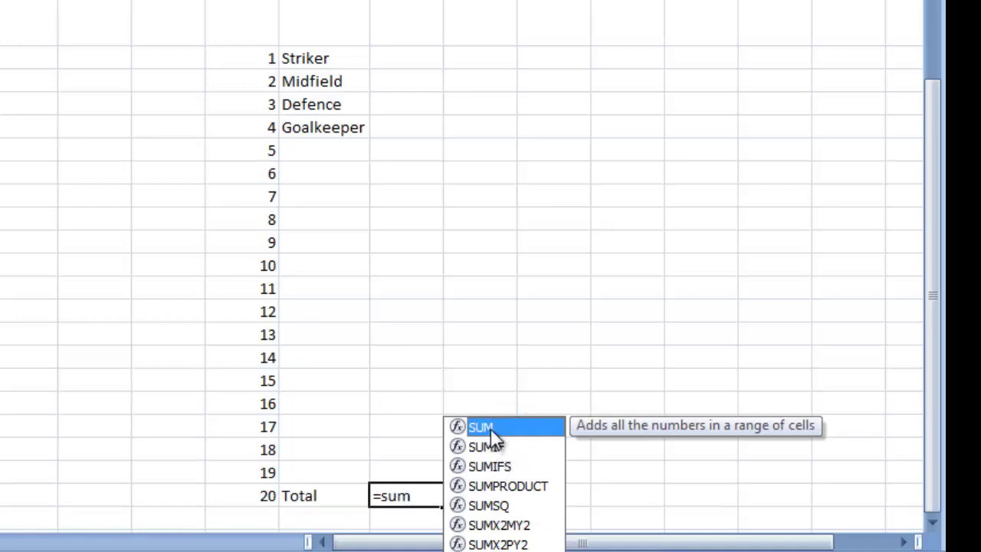
{"action": "left_click", "coordinate": [488, 426]}
{"action": "key", "text": "Tab"}
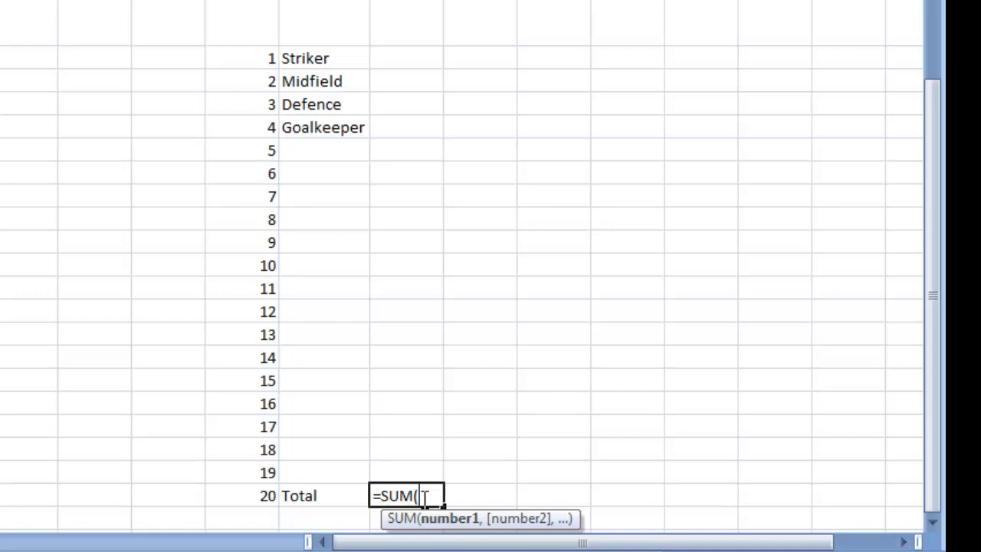
- Re-enter the function name and complete the M27 formula as =SUM(K8:K27)
{"action": "key", "text": "BackSpace"}
{"action": "key", "text": "BackSpace"}
{"action": "key", "text": "BackSpace"}
{"action": "key", "text": "BackSpace"}
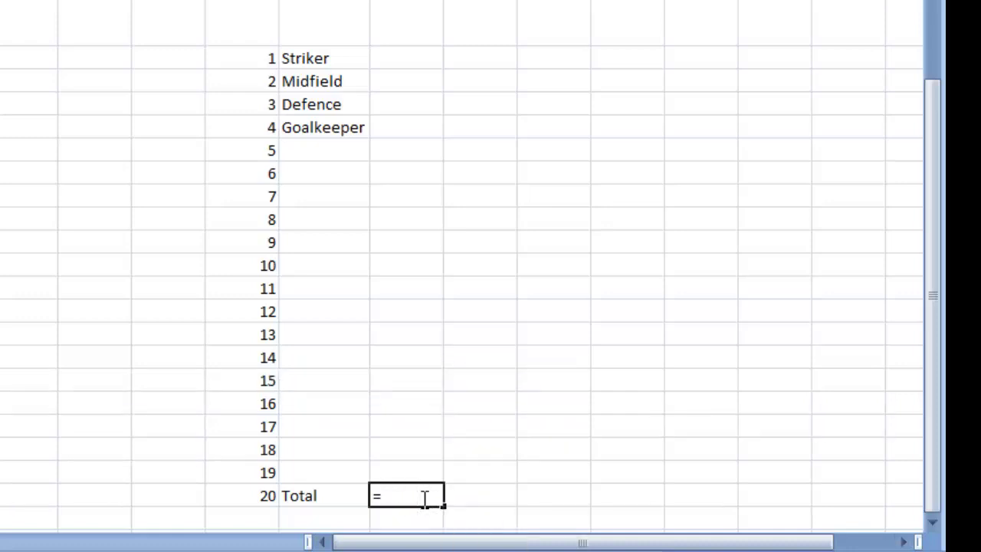
{"action": "type", "text": "sum"}
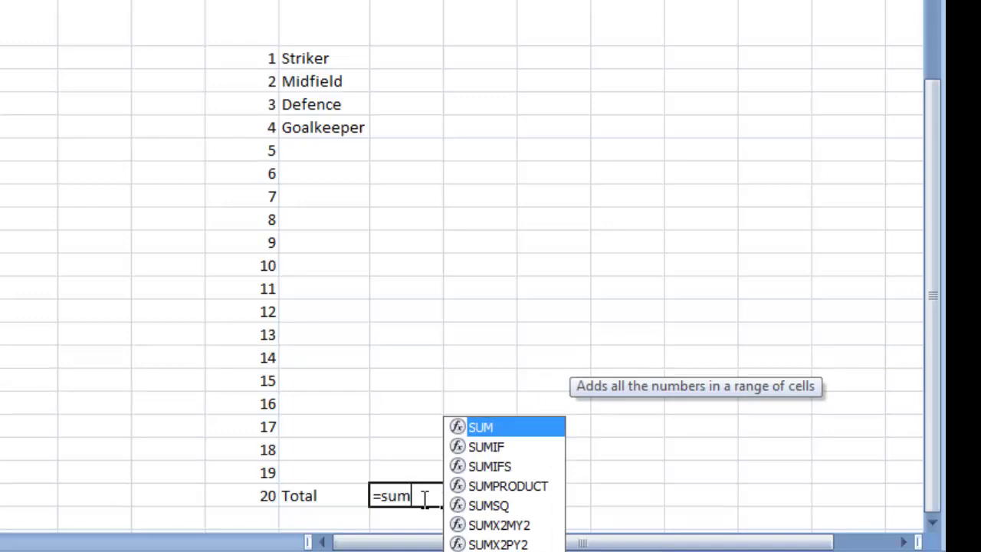
{"action": "type", "text": "("}
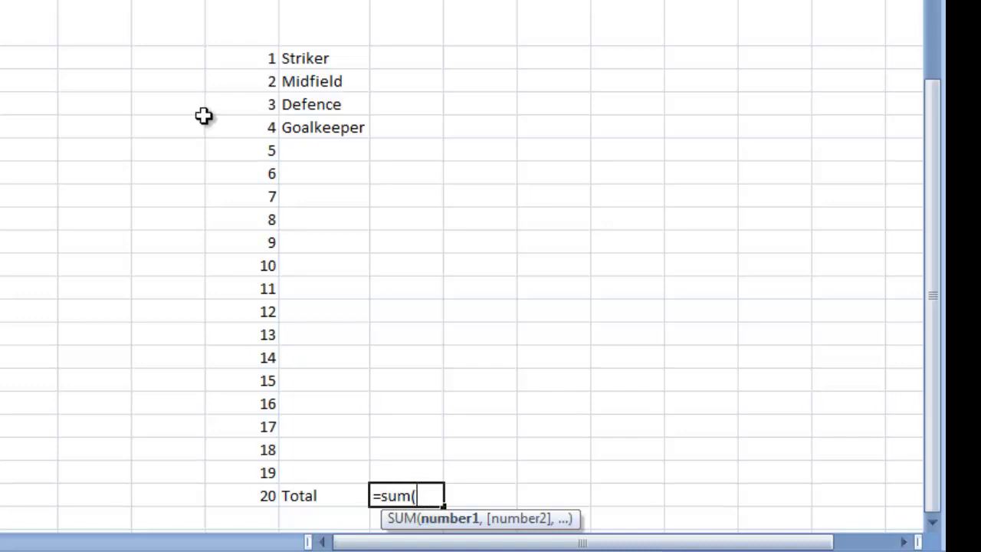
{"action": "left_click_drag", "start_coordinate": [246, 56], "coordinate": [257, 493]}
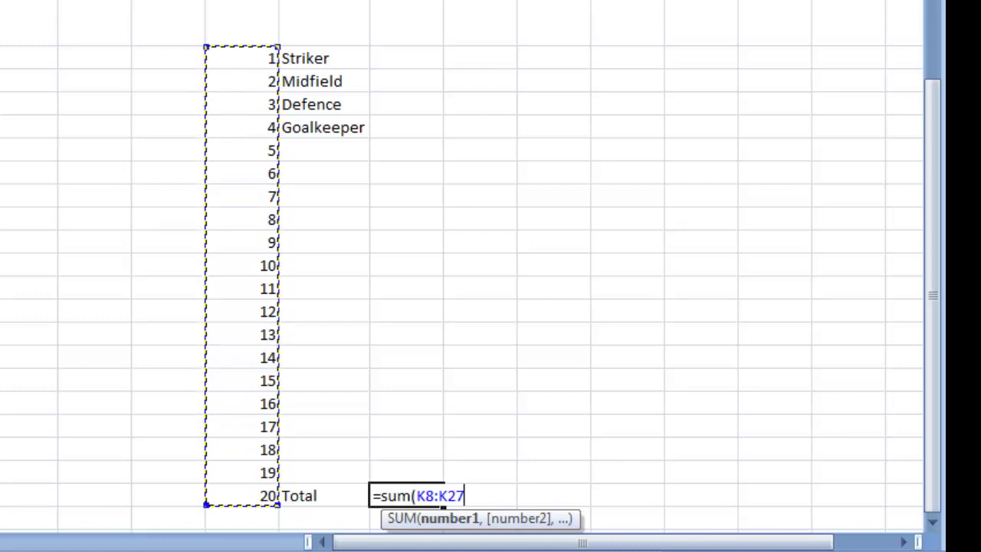
{"action": "type", "text": ")"}
{"action": "key", "text": "Return"}
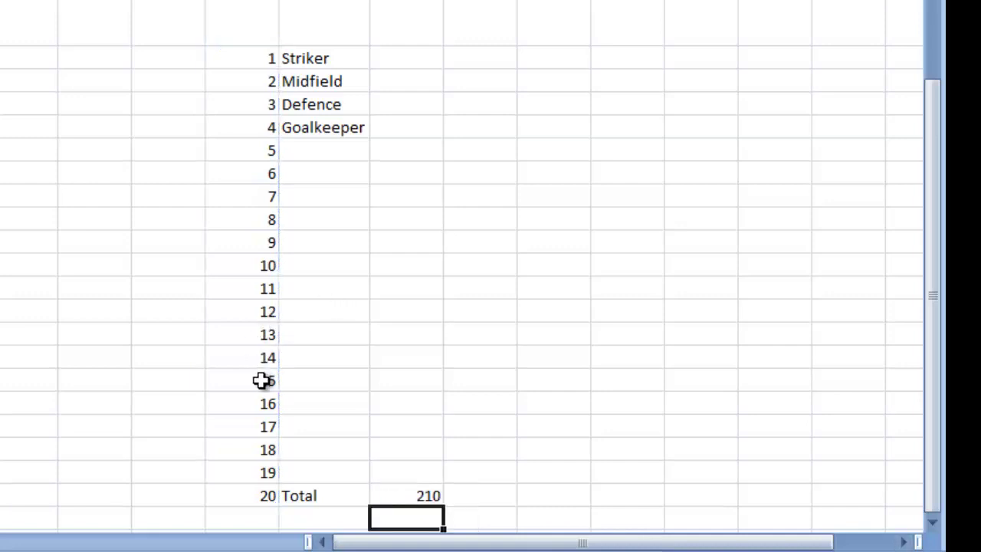
- Clear M27 and enter the formula =SUM(K8:K27) again
{"action": "left_click", "coordinate": [420, 496]}
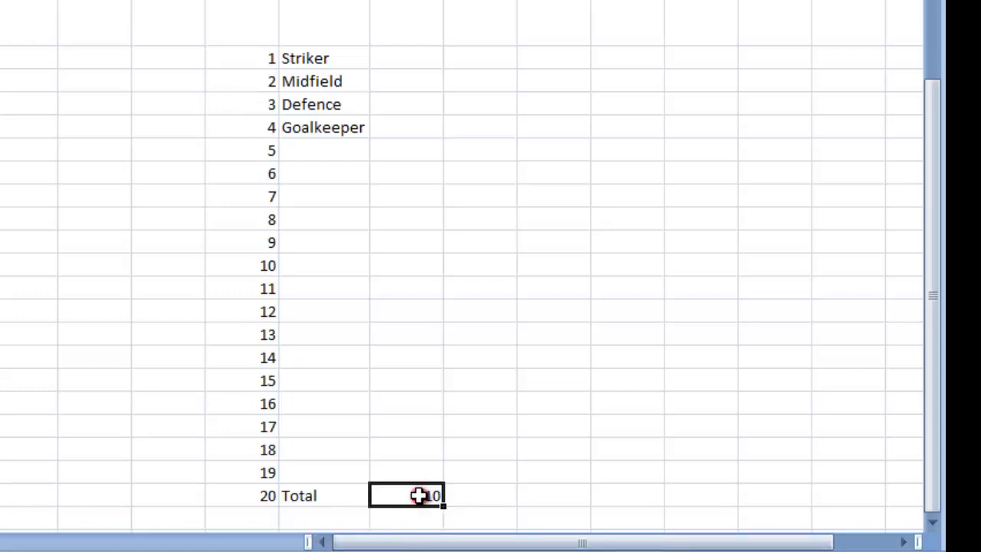
{"action": "key", "text": "Delete"}
{"action": "type", "text": "=sum("}
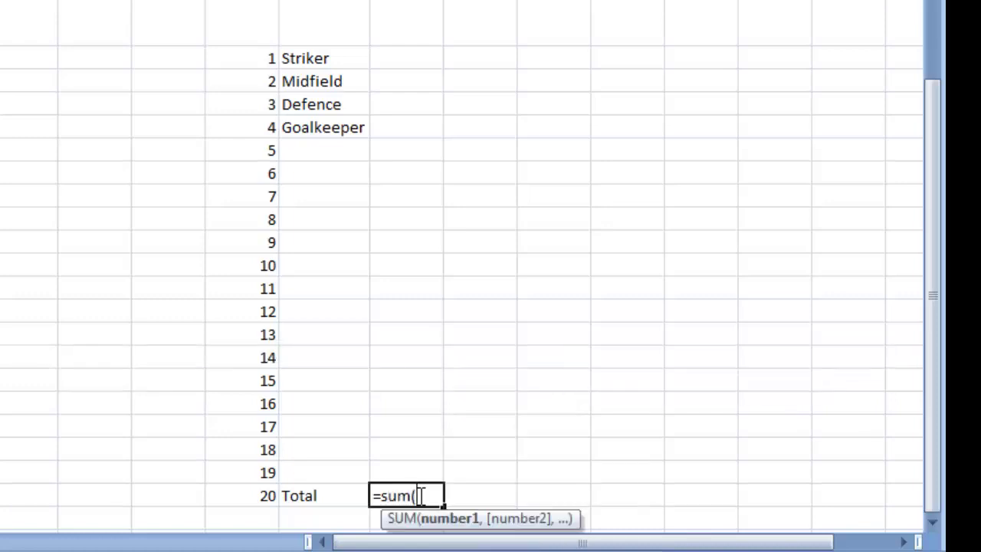
{"action": "left_click_drag", "start_coordinate": [237, 64], "coordinate": [243, 401]}
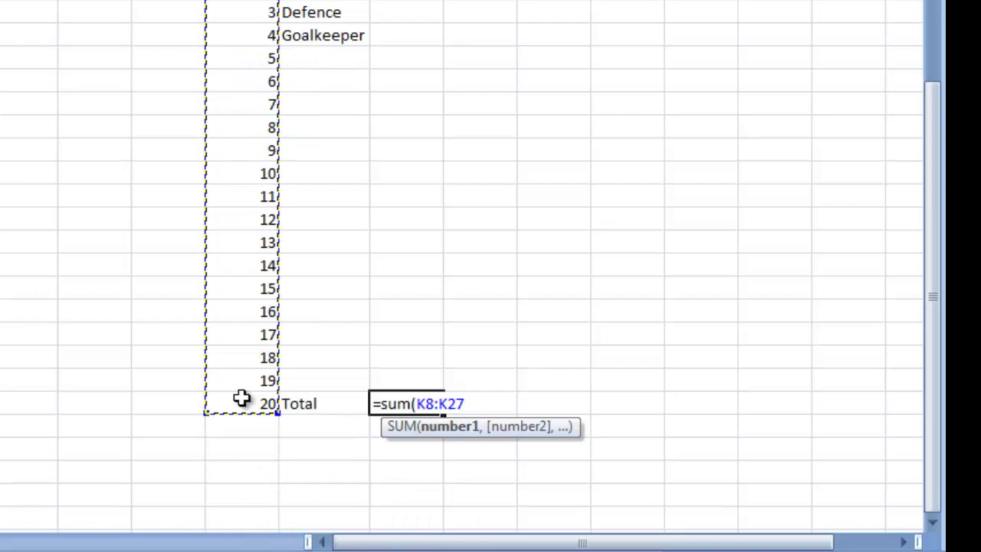
{"action": "key", "text": "Return"}
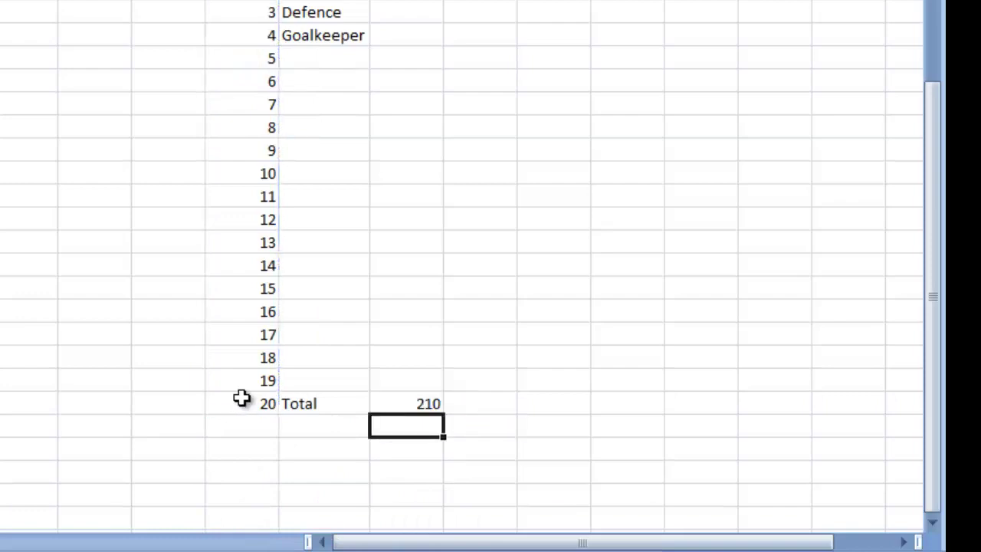
- Delete the Total label and its sum formula from L27:M27
{"action": "scroll", "coordinate": [240, 399], "scroll_direction": "up", "scroll_amount": 2}
{"action": "scroll", "coordinate": [273, 372], "scroll_direction": "down", "scroll_amount": 2}
{"action": "left_click", "coordinate": [431, 404]}
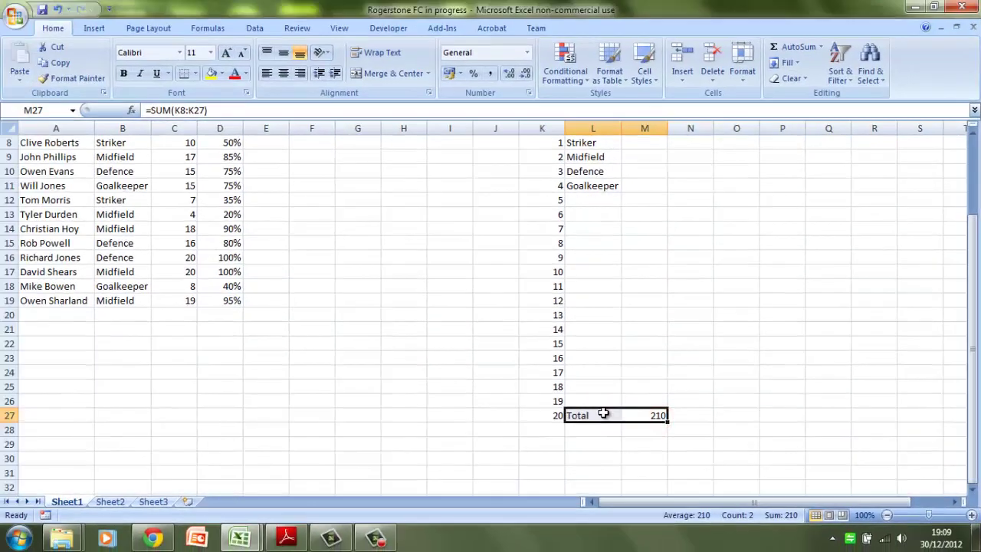
{"action": "left_click_drag", "start_coordinate": [431, 405], "coordinate": [339, 401]}
{"action": "key", "text": "Delete"}
{"action": "scroll", "coordinate": [349, 369], "scroll_direction": "up", "scroll_amount": 1}
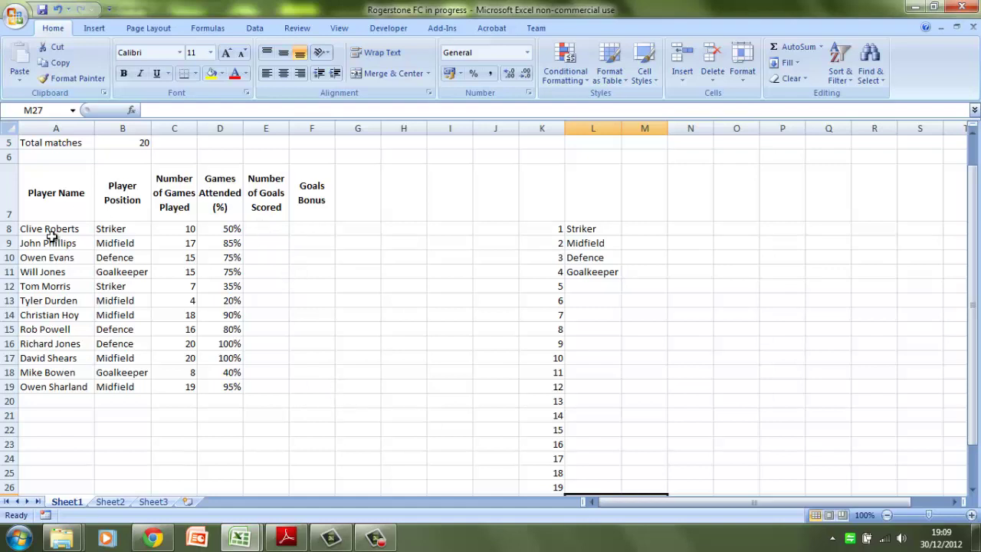
- Highlight the player data range A8:F19 to review it, and deselect it
{"action": "left_click_drag", "start_coordinate": [50, 232], "coordinate": [308, 382]}
{"action": "left_click", "coordinate": [344, 401]}
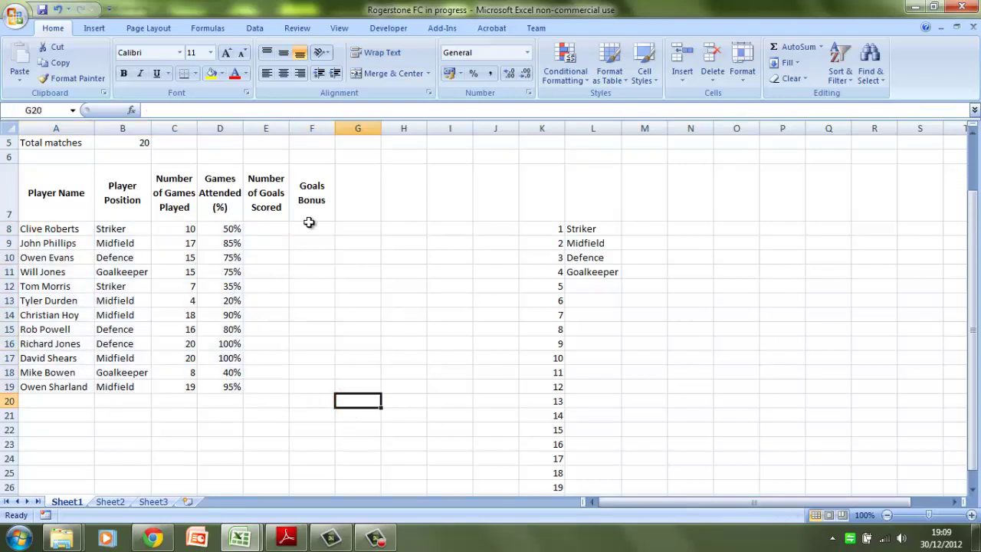
{"action": "left_click_drag", "start_coordinate": [309, 222], "coordinate": [66, 384]}
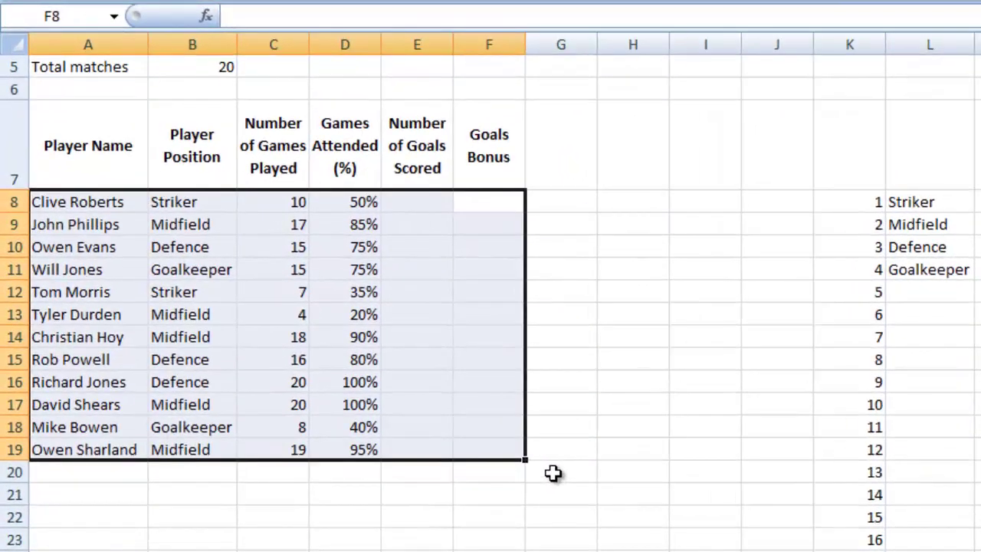
{"action": "left_click", "coordinate": [553, 473]}
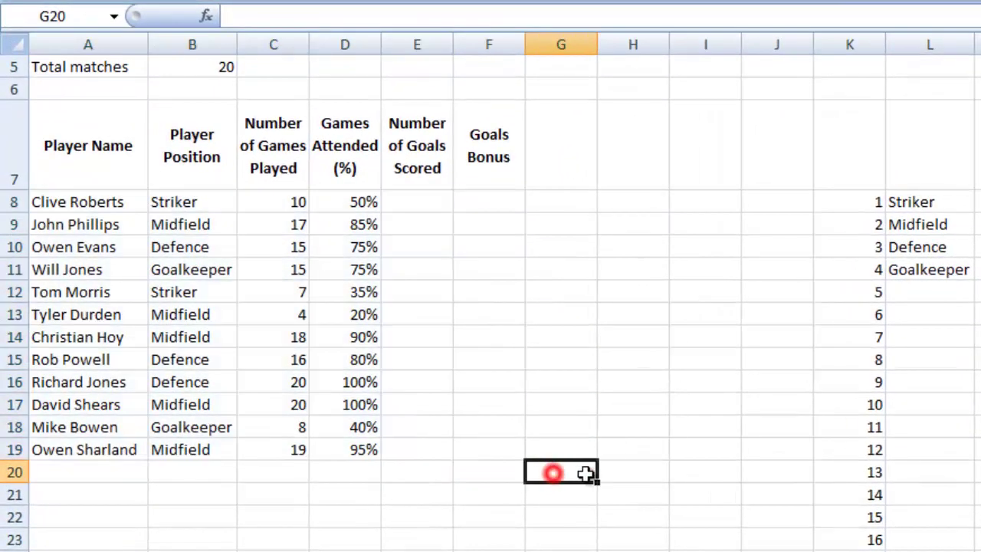
- Label cell G20 "Total Goals Scored" and widen column G to fit the text
{"action": "type", "text": "Total"}
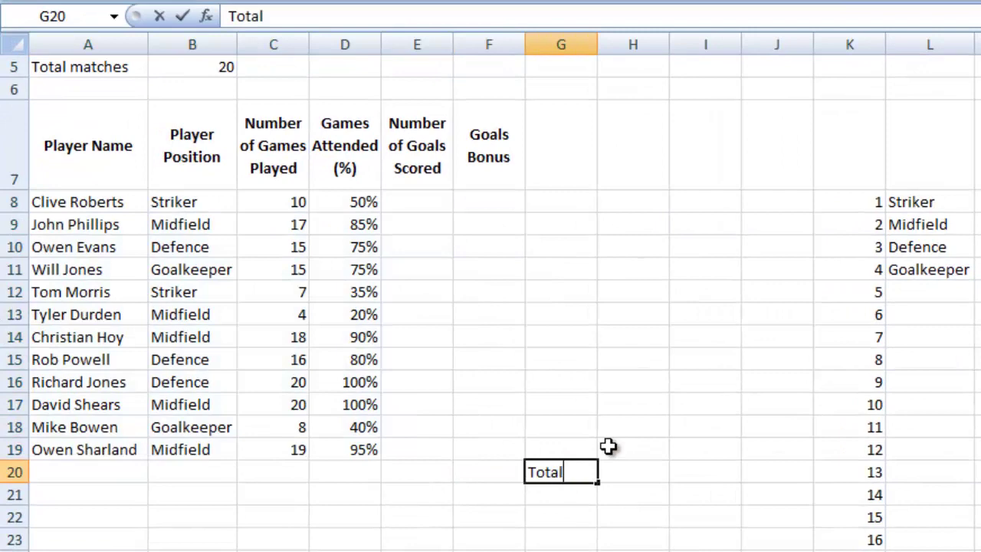
{"action": "type", "text": " Goals Scored"}
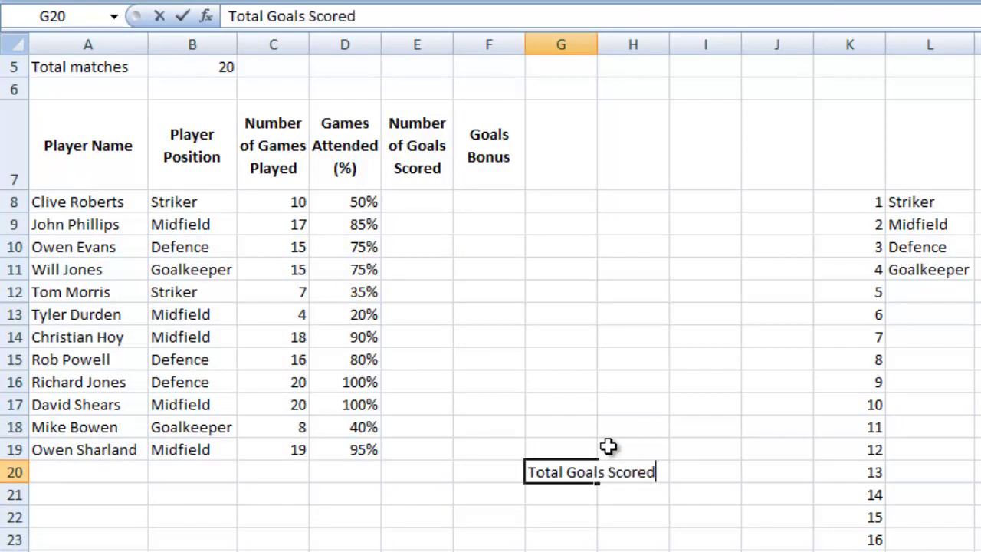
{"action": "key", "text": "Return"}
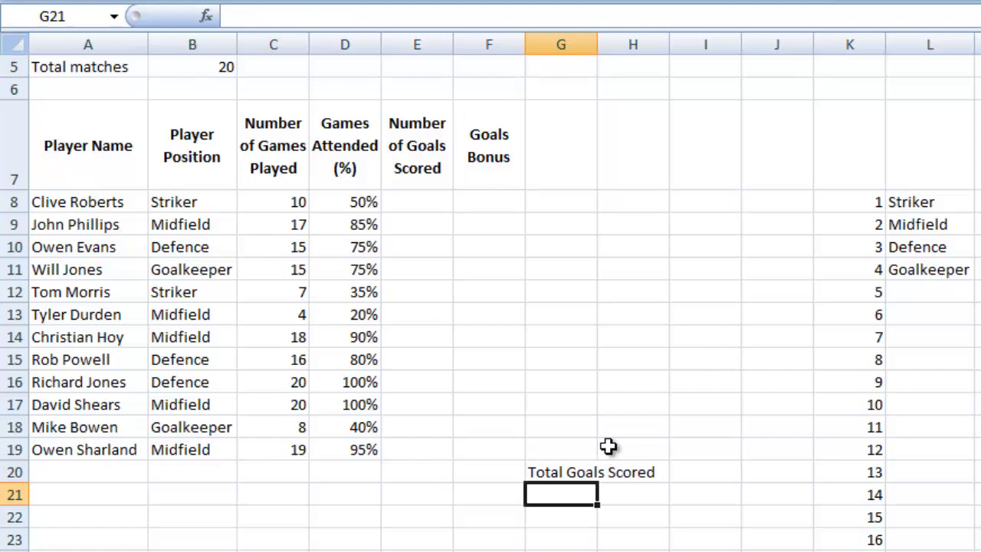
{"action": "double_click", "coordinate": [597, 44]}
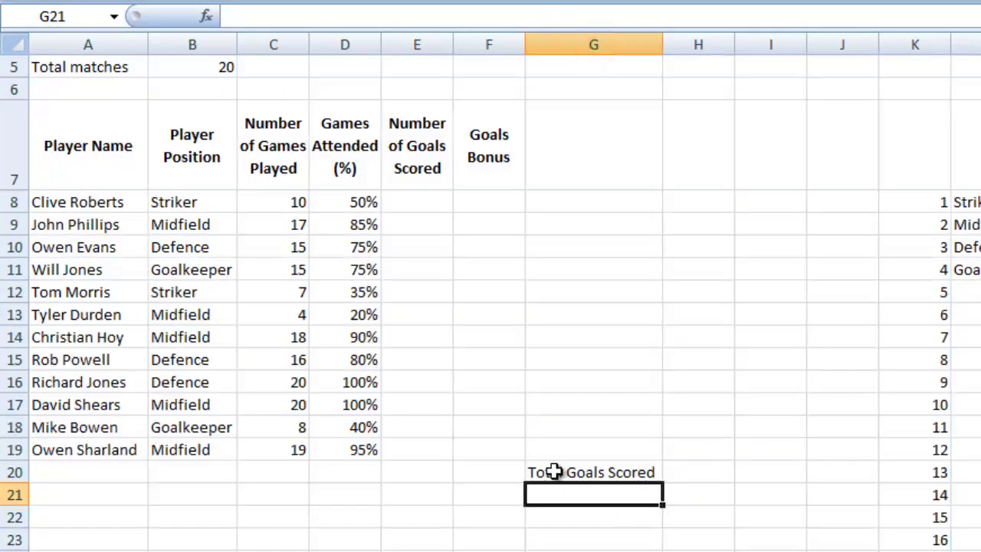
{"action": "left_click", "coordinate": [553, 472]}
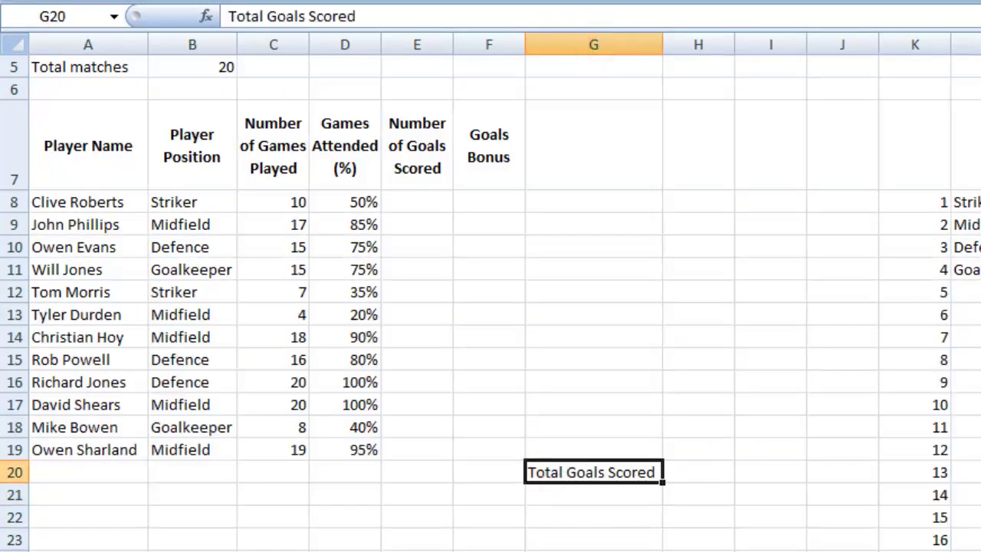
- Fill in the number of goals scored in E8:E13 with 10, 5, 2, 0, 6 and 2
{"action": "left_click", "coordinate": [399, 200]}
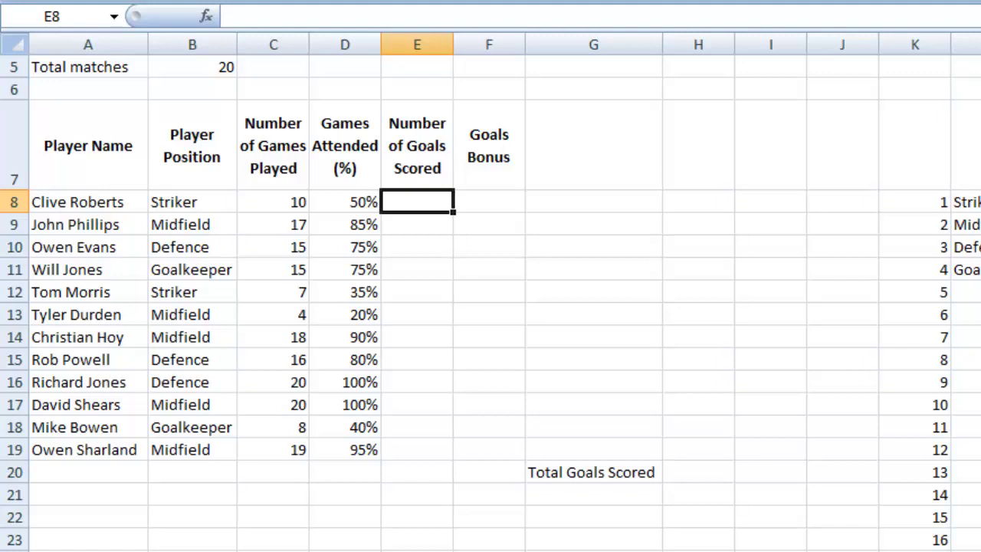
{"action": "type", "text": "10"}
{"action": "key", "text": "Return"}
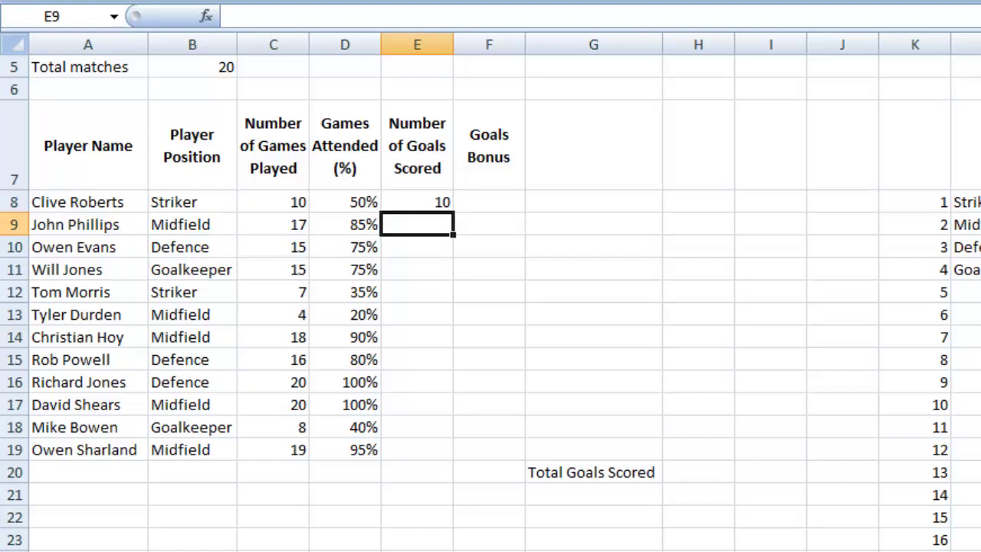
{"action": "type", "text": "5"}
{"action": "key", "text": "Return"}
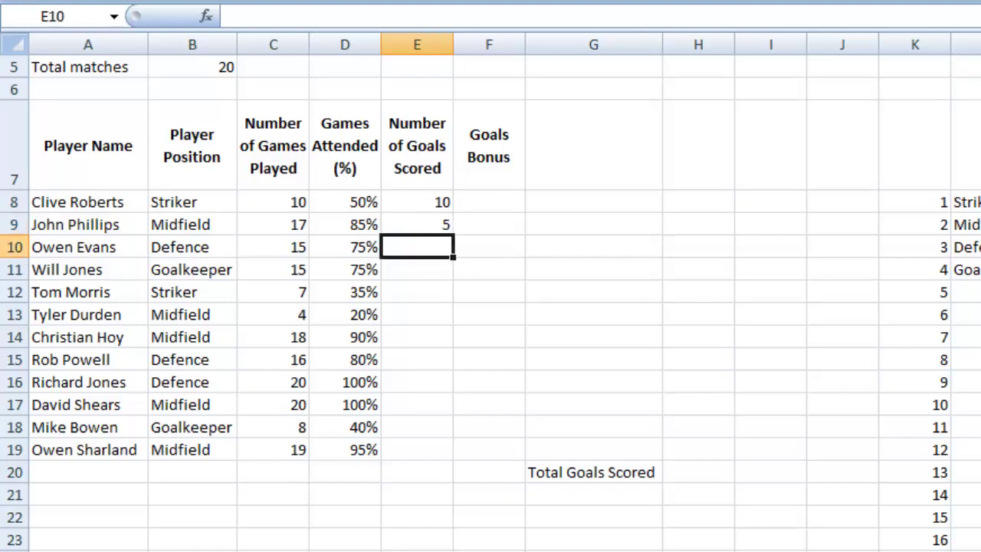
{"action": "type", "text": "2"}
{"action": "key", "text": "Return"}
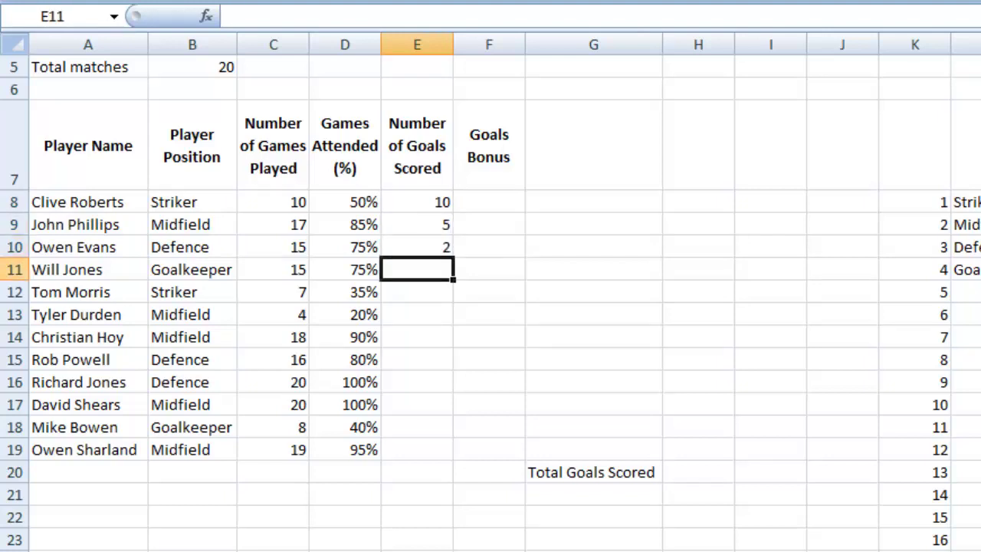
{"action": "type", "text": "0"}
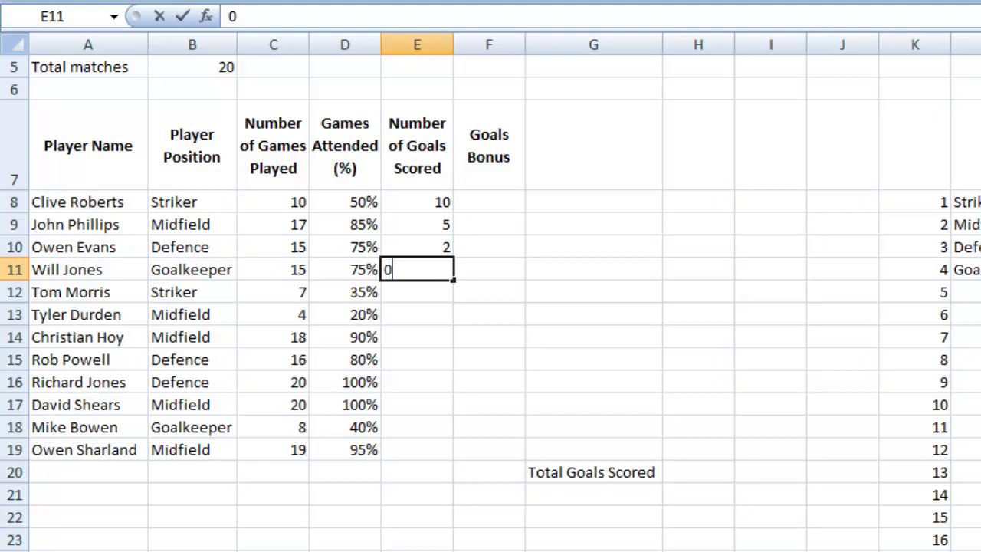
{"action": "key", "text": "Return"}
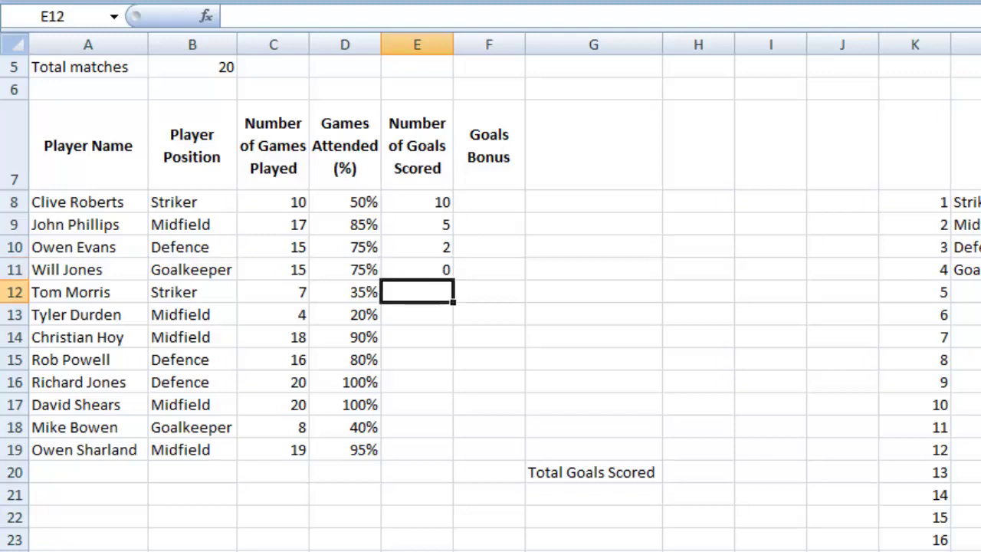
{"action": "type", "text": "6"}
{"action": "key", "text": "Return"}
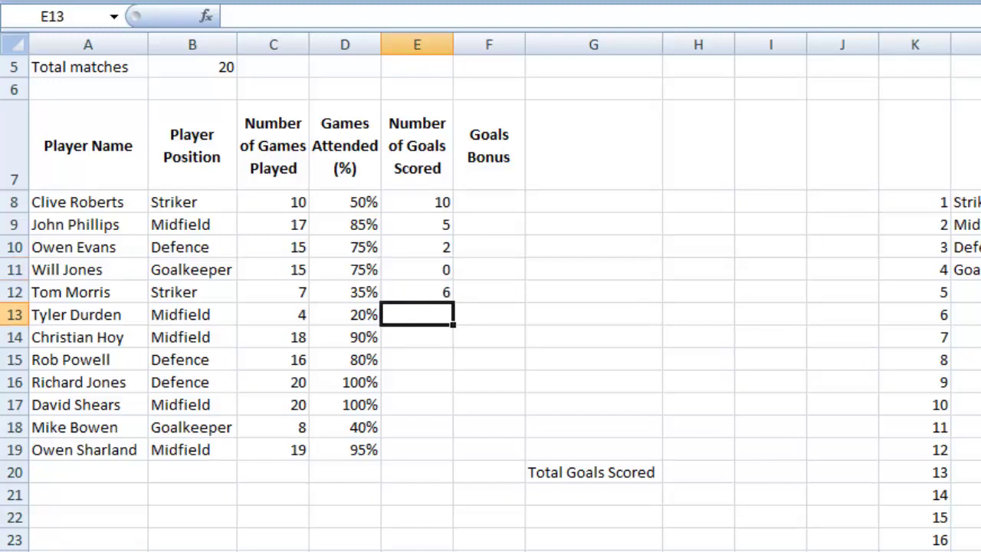
{"action": "type", "text": "2"}
{"action": "key", "text": "Return"}
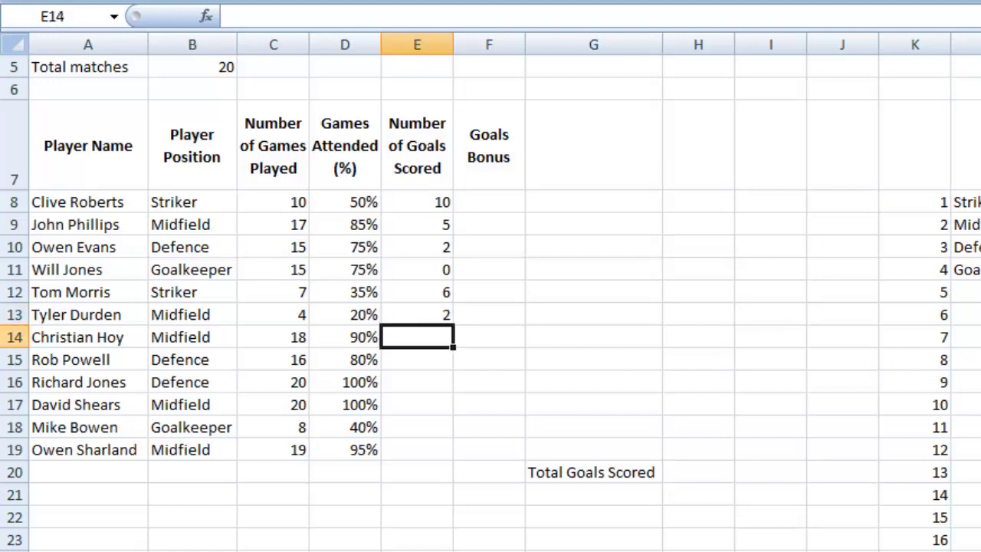
- Complete the goals scored for the remaining players in E14:E19 with 7, 10, 7, 6, 1 and 3
{"action": "type", "text": "7"}
{"action": "key", "text": "Return"}
{"action": "type", "text": "10"}
{"action": "key", "text": "Return"}
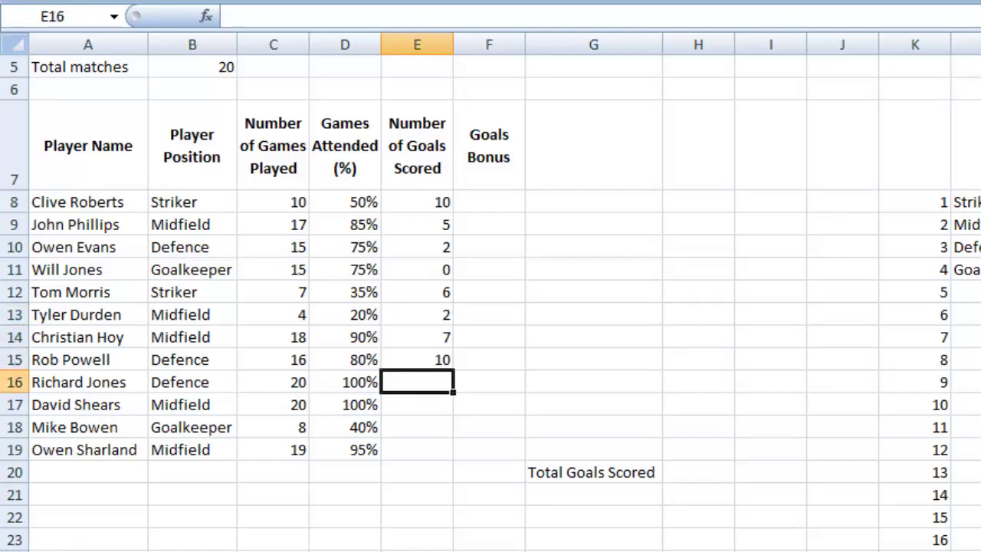
{"action": "type", "text": "7"}
{"action": "key", "text": "Return"}
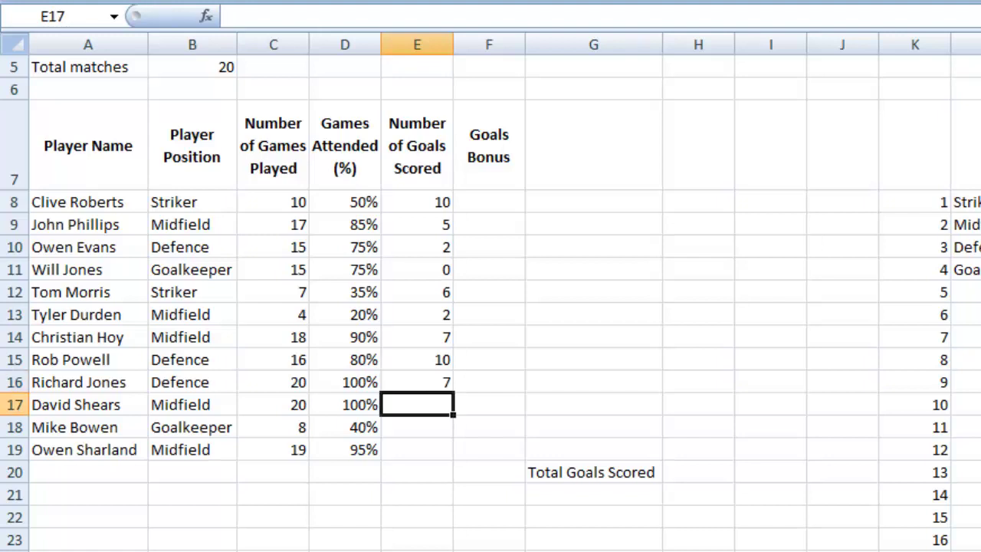
{"action": "type", "text": "6"}
{"action": "key", "text": "Return"}
{"action": "type", "text": "3"}
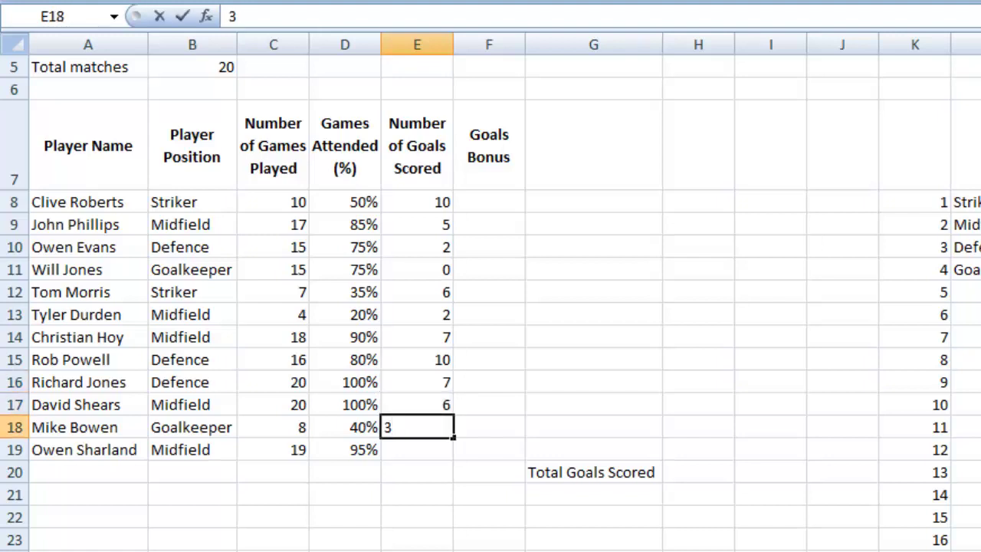
{"action": "key", "text": "BackSpace"}
{"action": "type", "text": "1"}
{"action": "key", "text": "Return"}
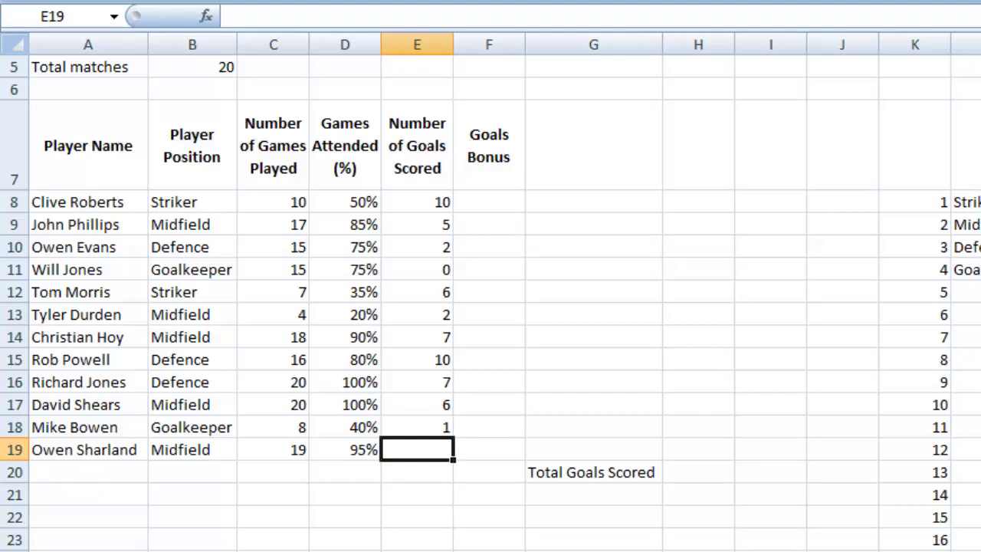
{"action": "type", "text": "3"}
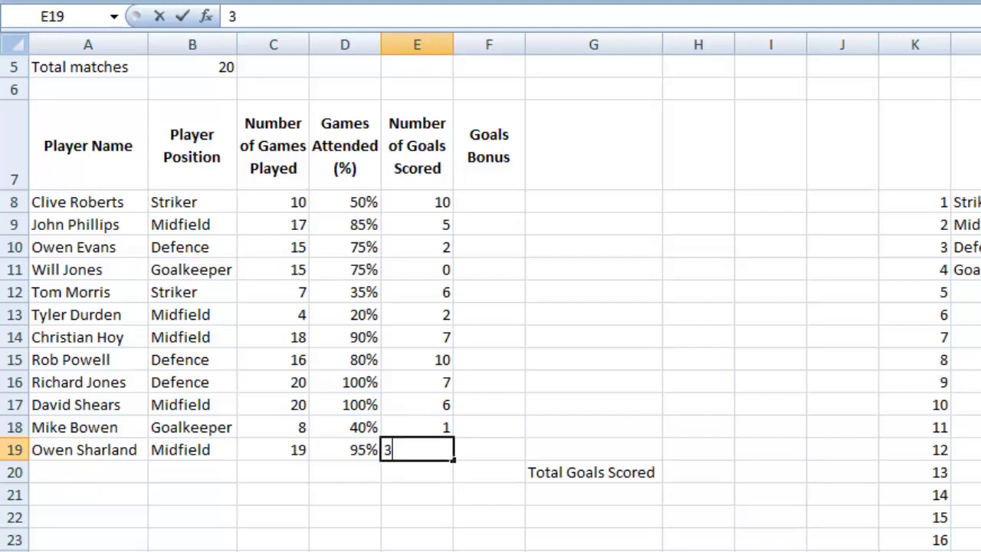
{"action": "left_click", "coordinate": [669, 191]}
- Highlight the goals scored range E8:E19 to review it, and deselect it
{"action": "left_click_drag", "start_coordinate": [422, 201], "coordinate": [432, 446]}
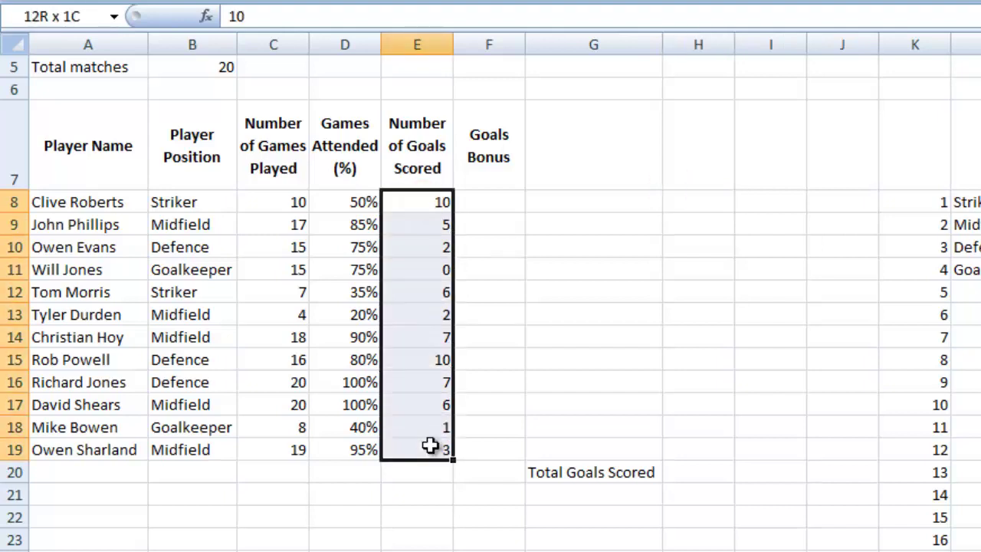
{"action": "left_click", "coordinate": [422, 200]}
{"action": "left_click", "coordinate": [608, 213]}
{"action": "left_click", "coordinate": [418, 199]}
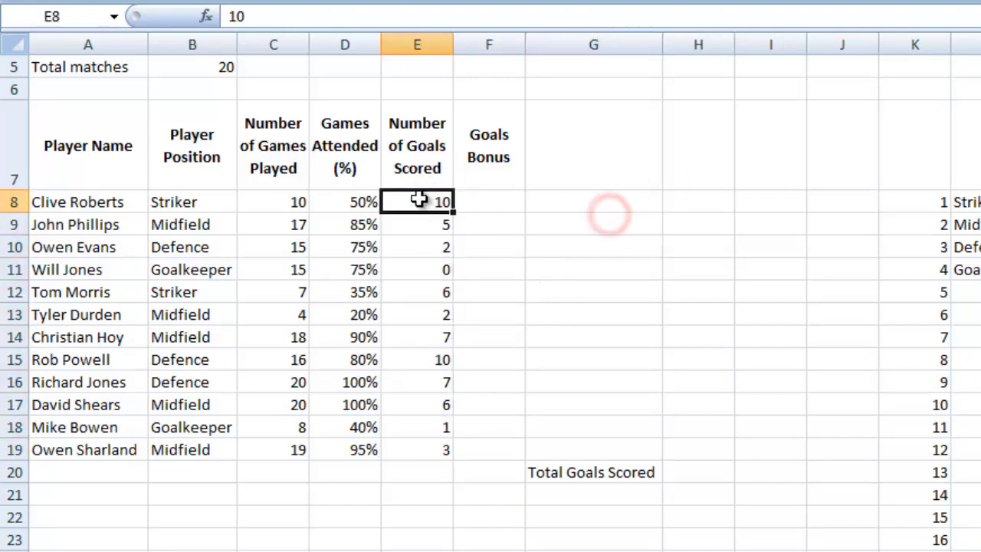
- Enter the formula =SUM(E8:E19) in H20 beside the Total Goals Scored label, and reselect the cell to show its formula
{"action": "left_click", "coordinate": [694, 473]}
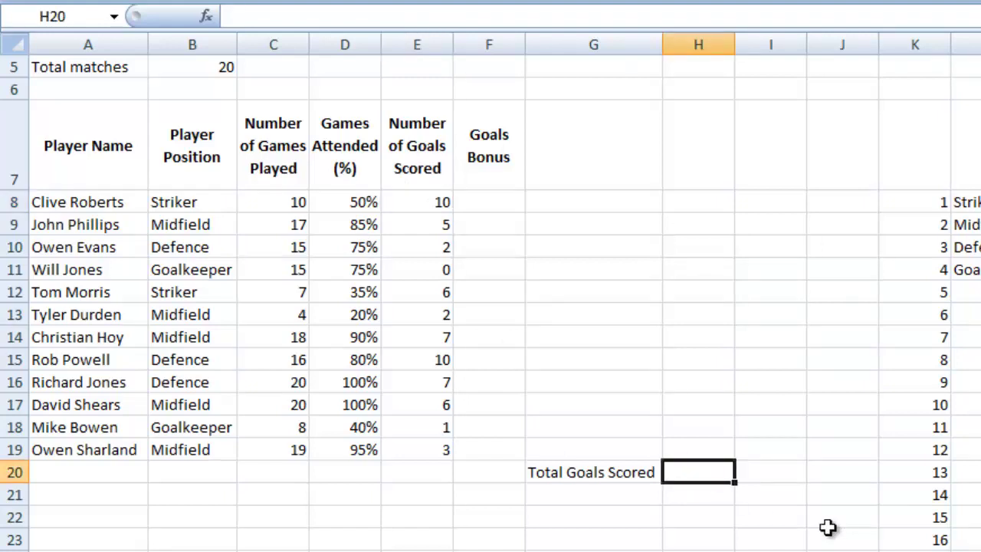
{"action": "type", "text": "=s"}
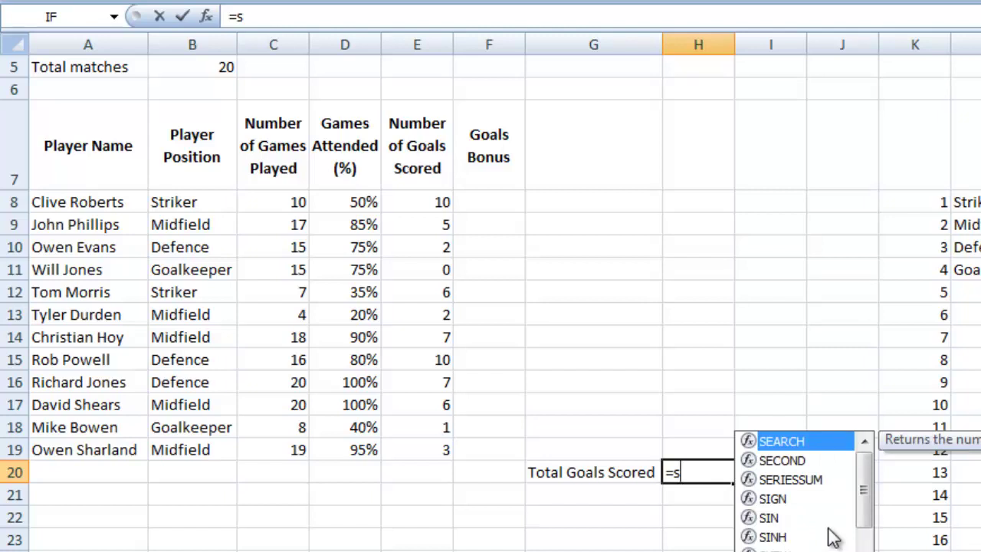
{"action": "type", "text": "u"}
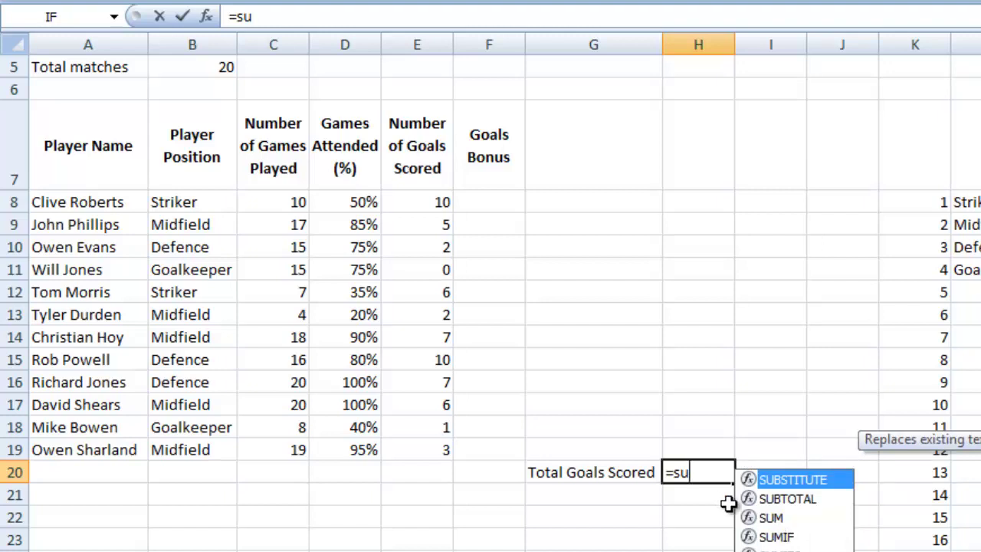
{"action": "left_click", "coordinate": [773, 518]}
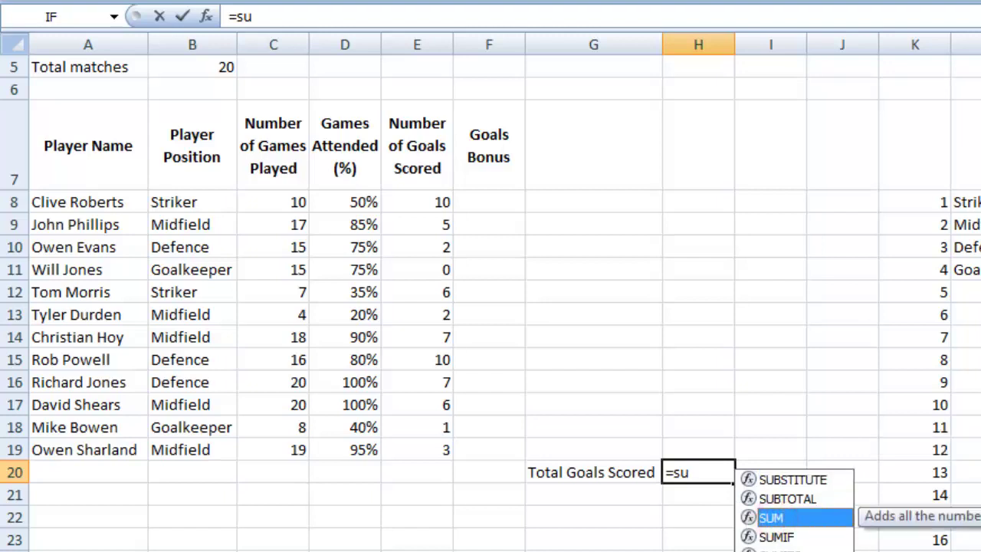
{"action": "key", "text": "Tab"}
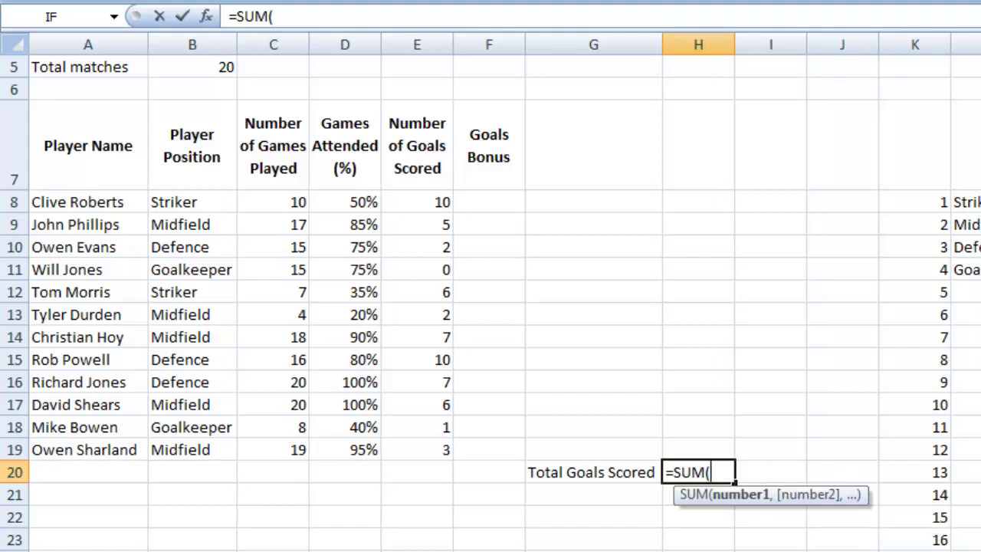
{"action": "left_click_drag", "start_coordinate": [426, 199], "coordinate": [430, 449]}
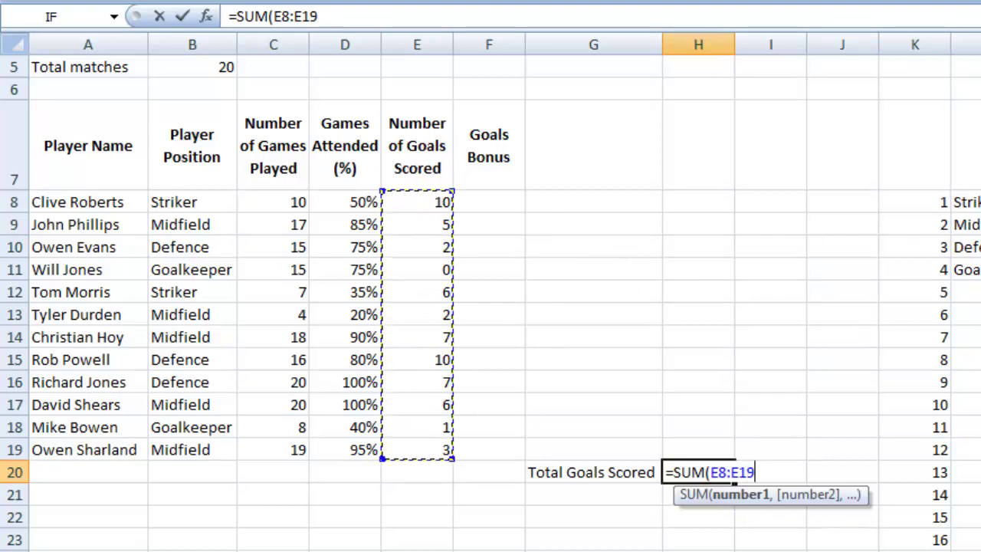
{"action": "type", "text": ")"}
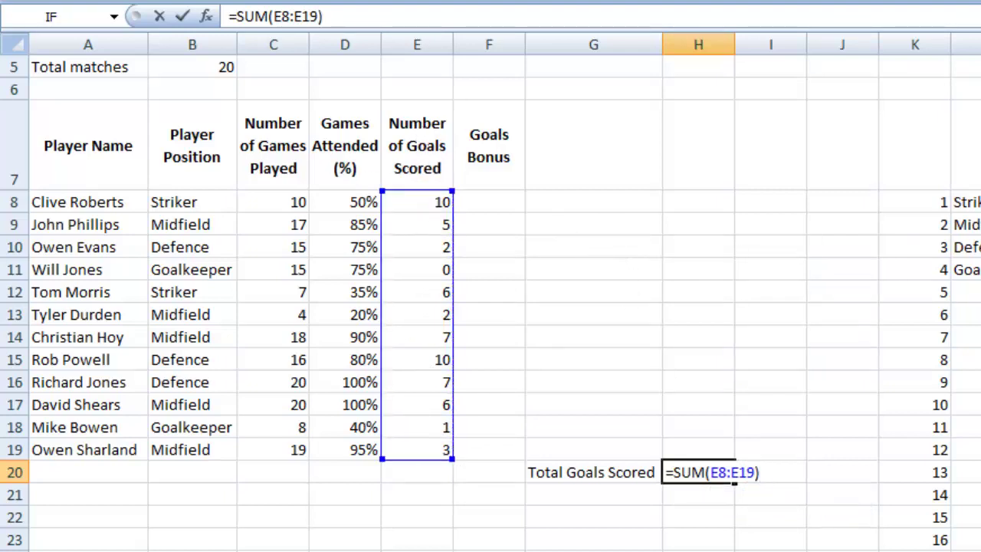
{"action": "key", "text": "Return"}
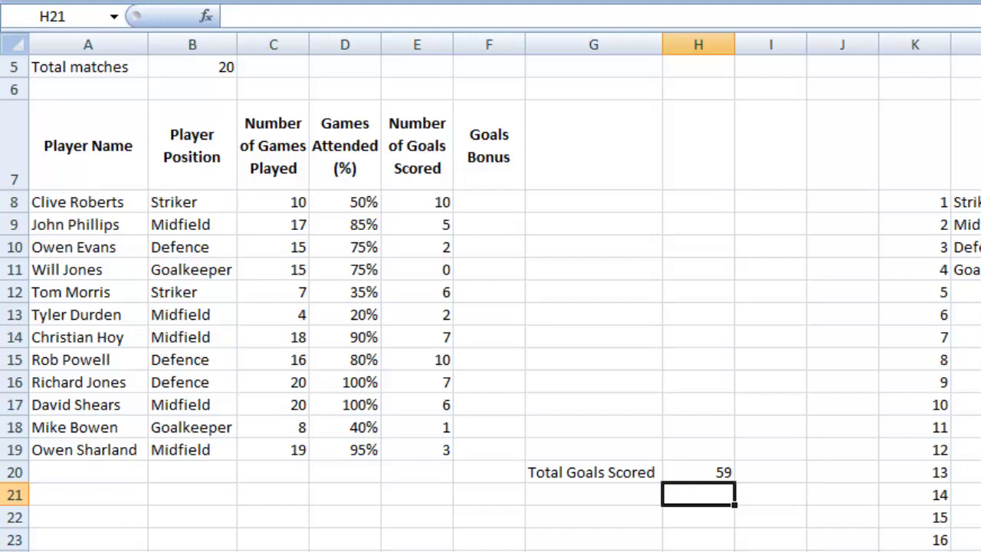
{"action": "left_click", "coordinate": [704, 473]}
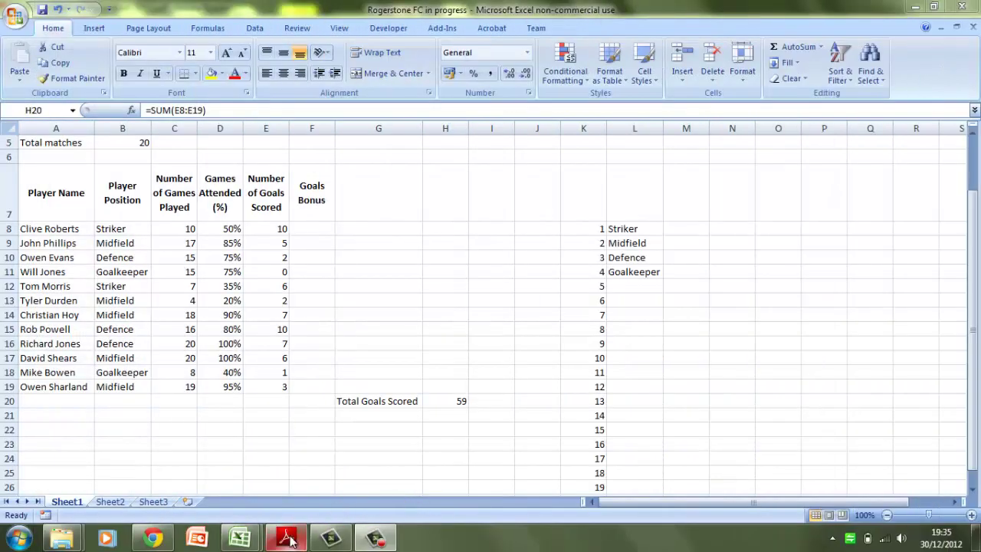
- Switch to the marking scheme in Adobe Reader and highlight the basic skills line "simple function e.g. Sum, Average, Max, Min, Rand"
{"action": "left_click", "coordinate": [289, 541]}
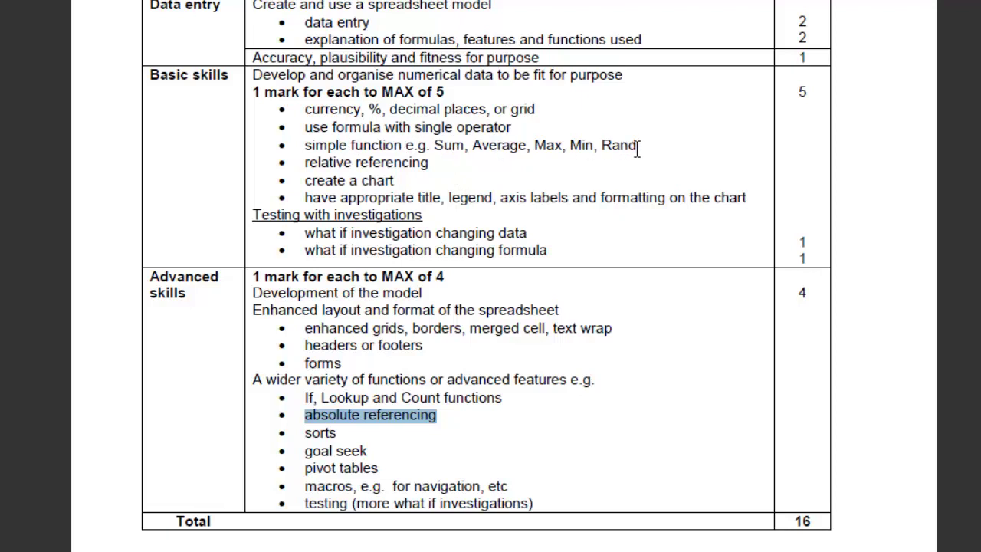
{"action": "left_click_drag", "start_coordinate": [636, 145], "coordinate": [325, 145]}
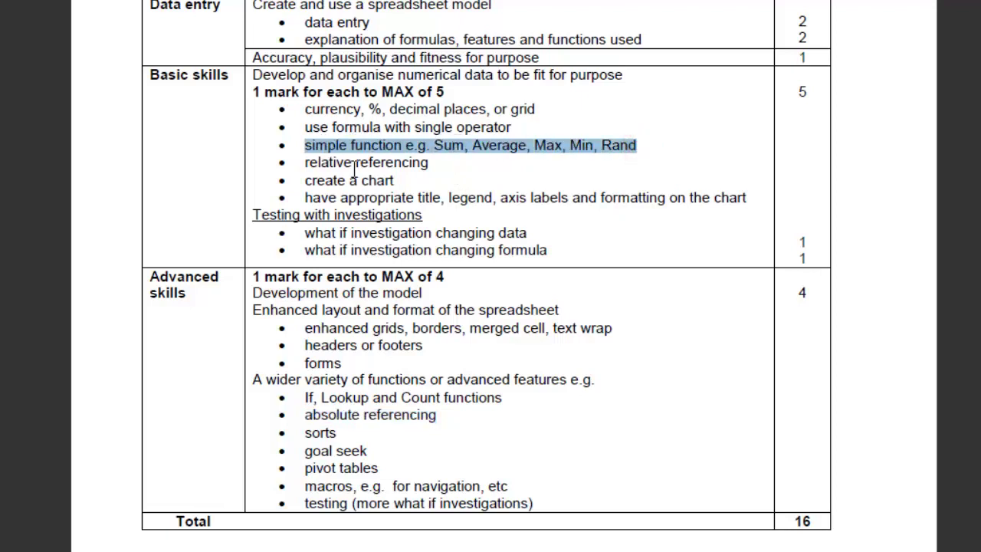